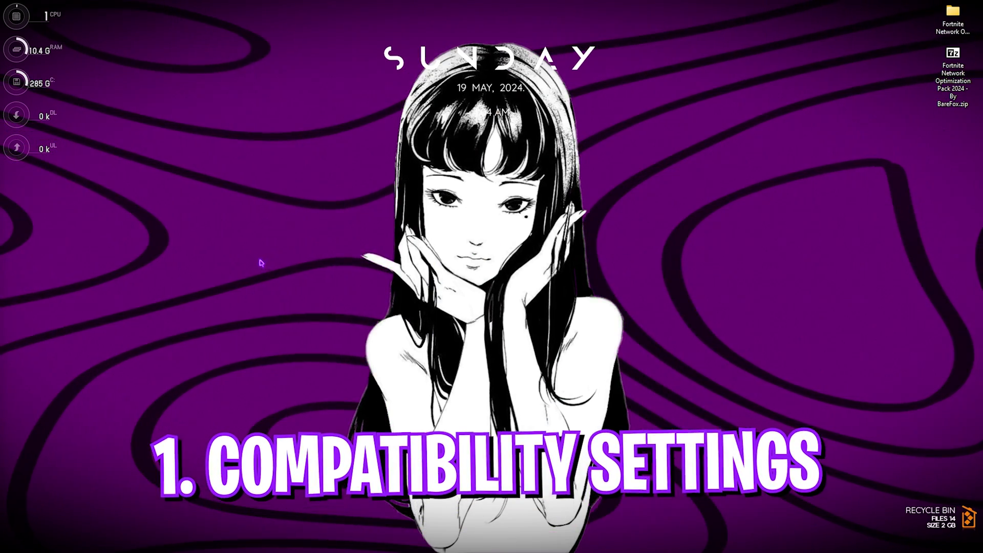
# Step: Launch the Epic Games Launcher from Windows search
pyautogui.press('super')
pyautogui.write('epic Games Launcher')
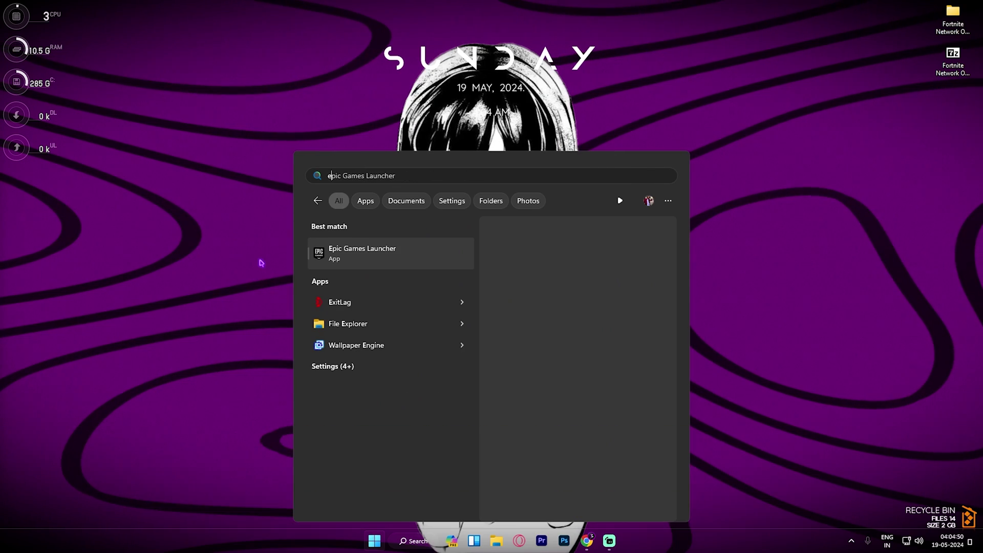
pyautogui.press('Return')
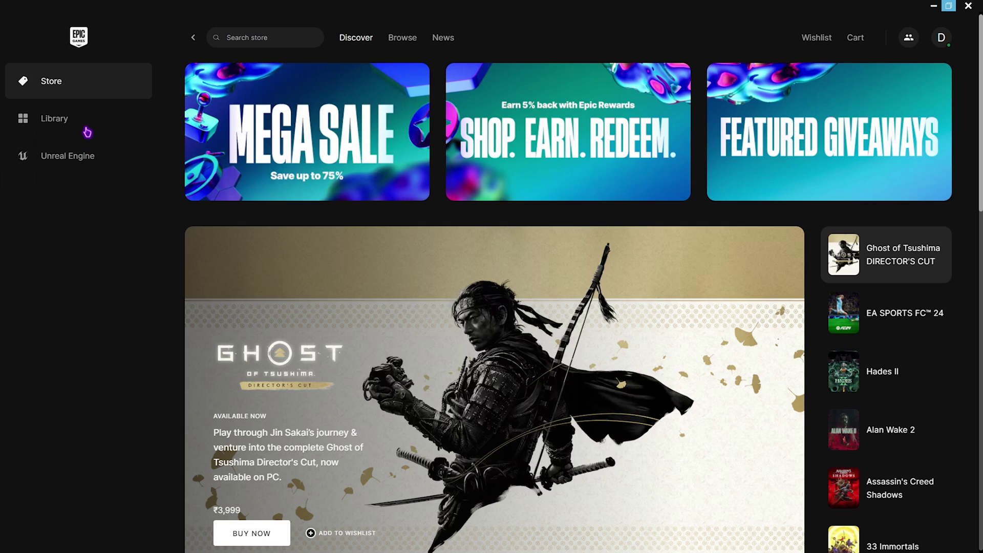
# Step: Open Fortnite's install location from its Manage settings in the Library
pyautogui.click(87, 131)
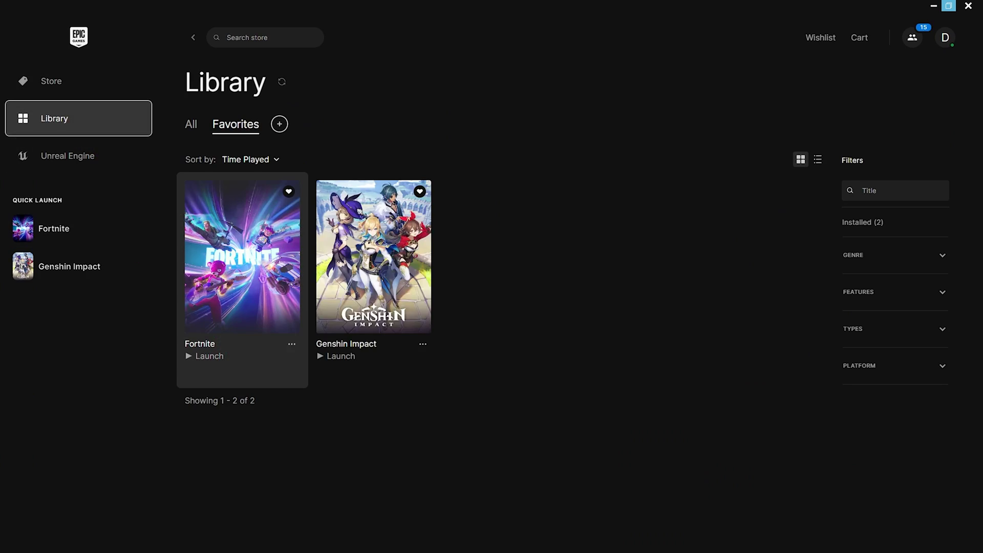
pyautogui.click(292, 343)
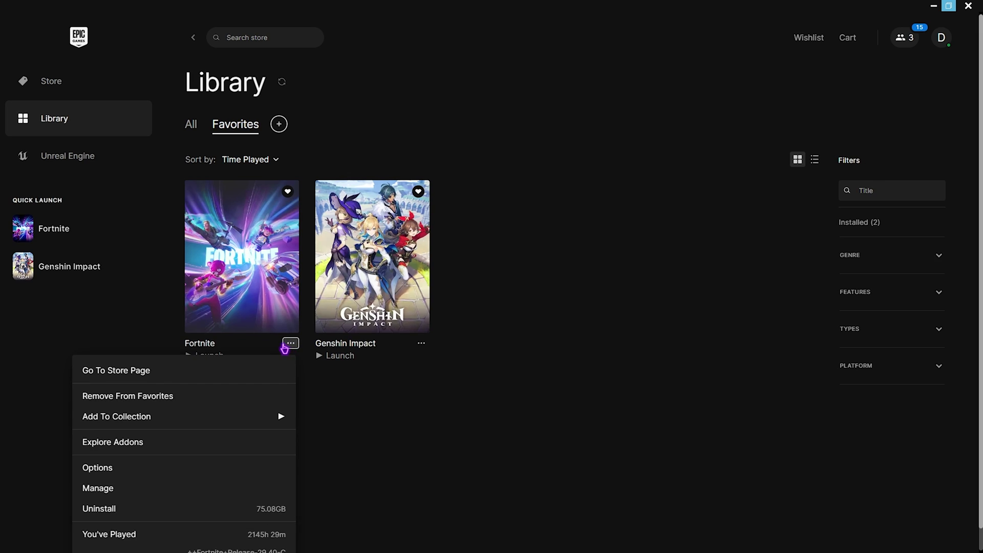
pyautogui.click(119, 246)
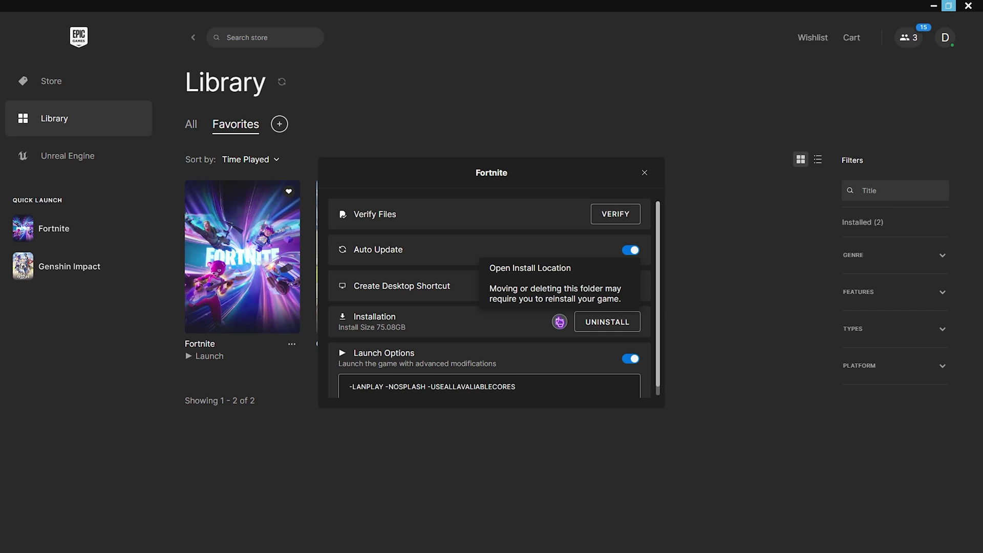
pyautogui.click(559, 321)
# Step: Open the Properties of FortniteClient-Win64-Shipping.exe in FortniteGame\Binaries\Win64
pyautogui.doubleClick(136, 140)
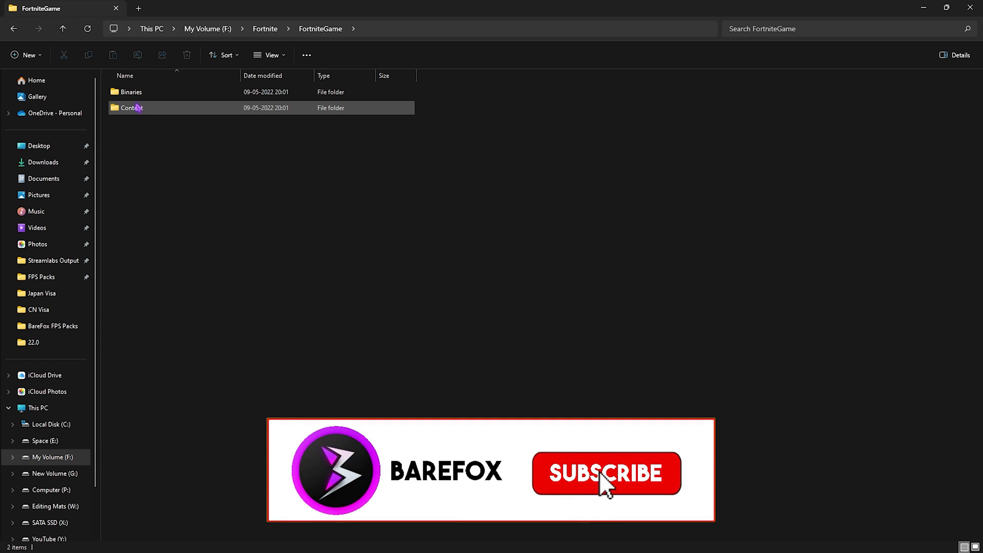
pyautogui.doubleClick(145, 94)
pyautogui.doubleClick(134, 107)
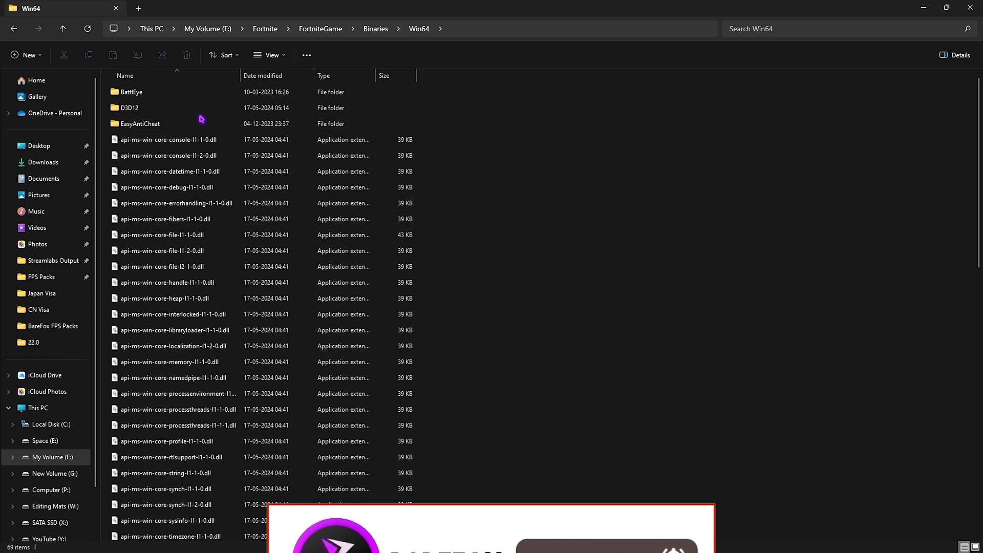
pyautogui.scroll(-10, 158, 270)
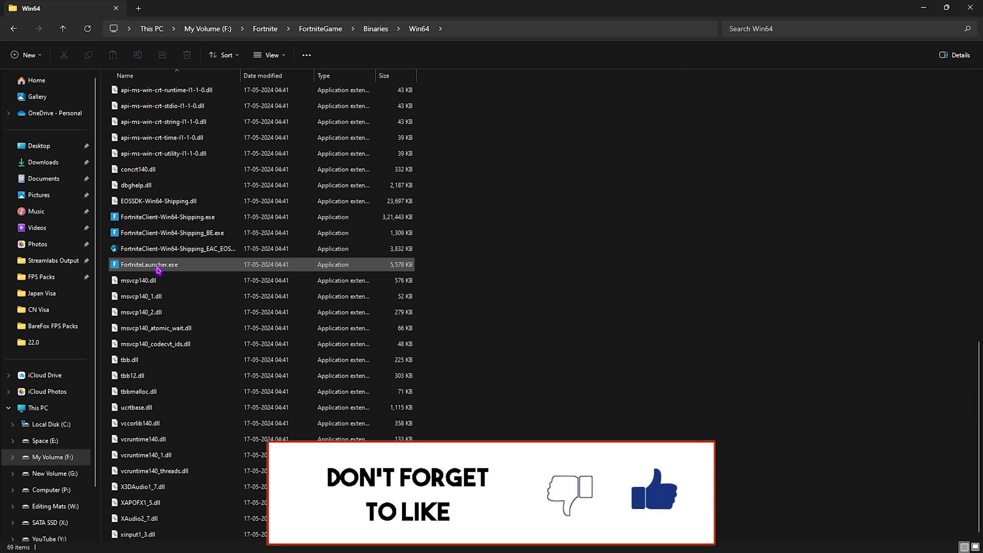
pyautogui.click(196, 222)
pyautogui.rightClick(172, 219)
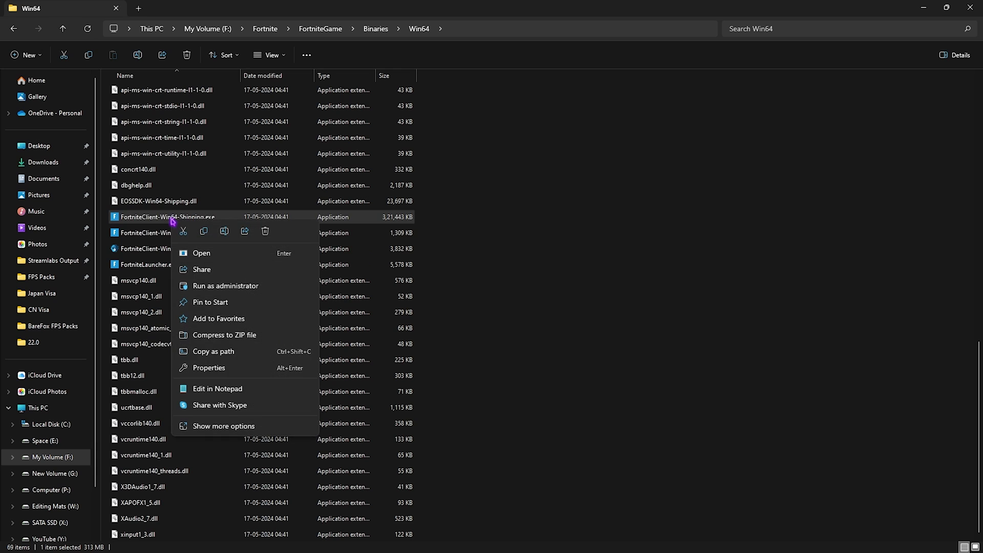
pyautogui.click(210, 367)
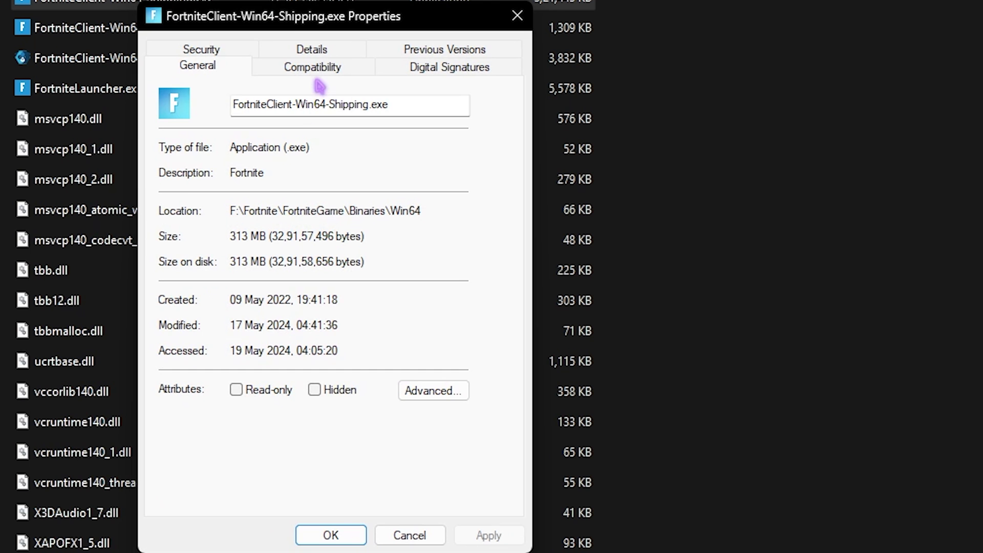
# Step: Under Compatibility, override high DPI scaling so the application handles it, and confirm
pyautogui.click(266, 254)
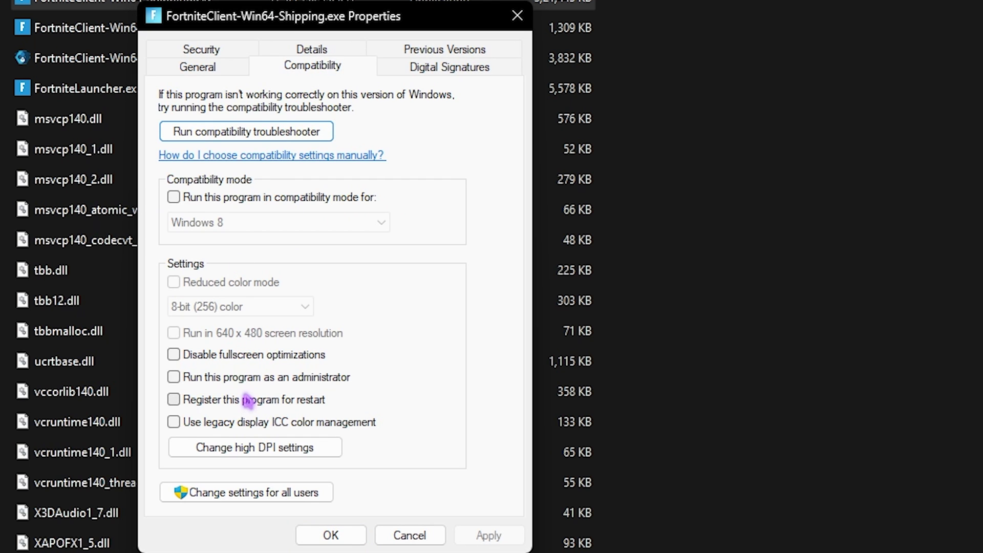
pyautogui.click(236, 450)
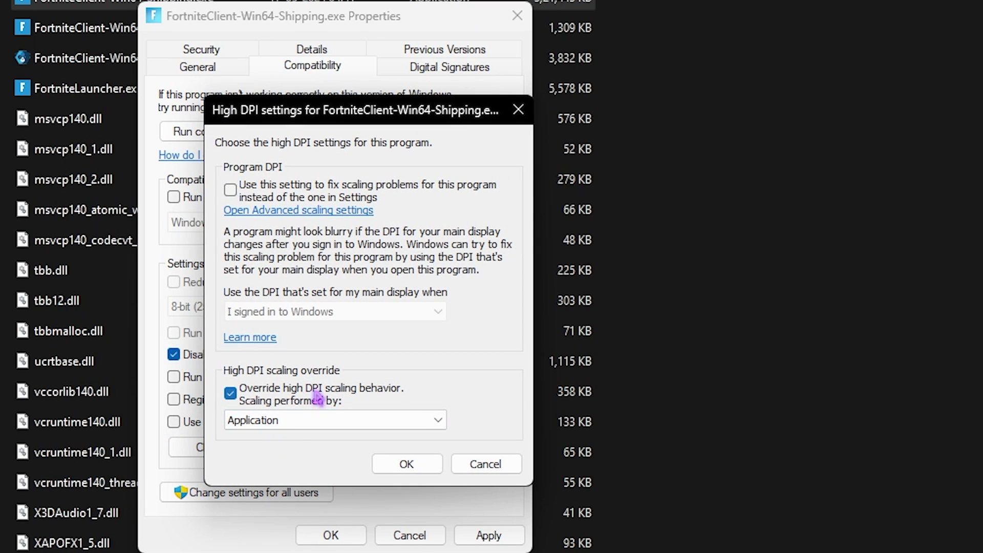
pyautogui.click(406, 463)
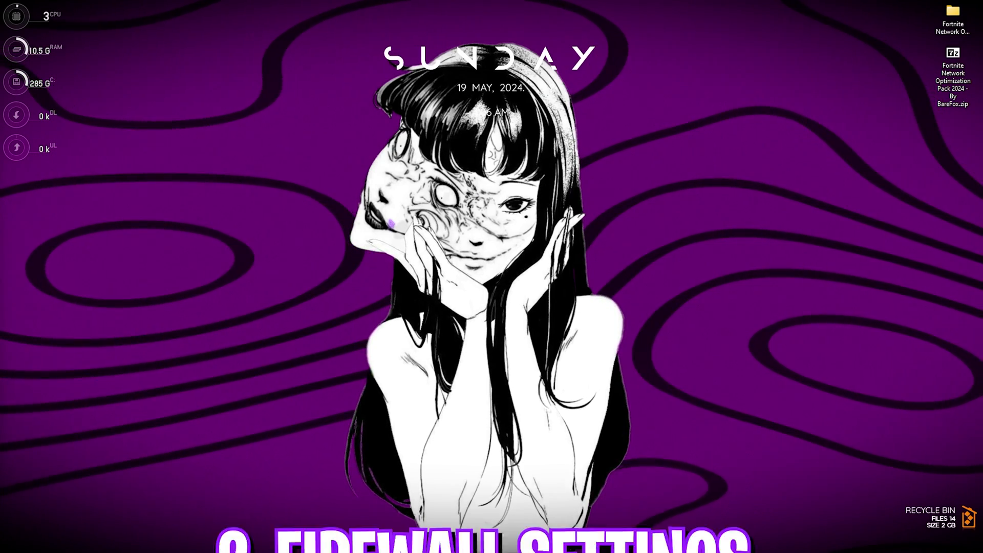
# Step: Open 'Allow an app through Windows Firewall' and unlock the list with Change settings
pyautogui.press('super')
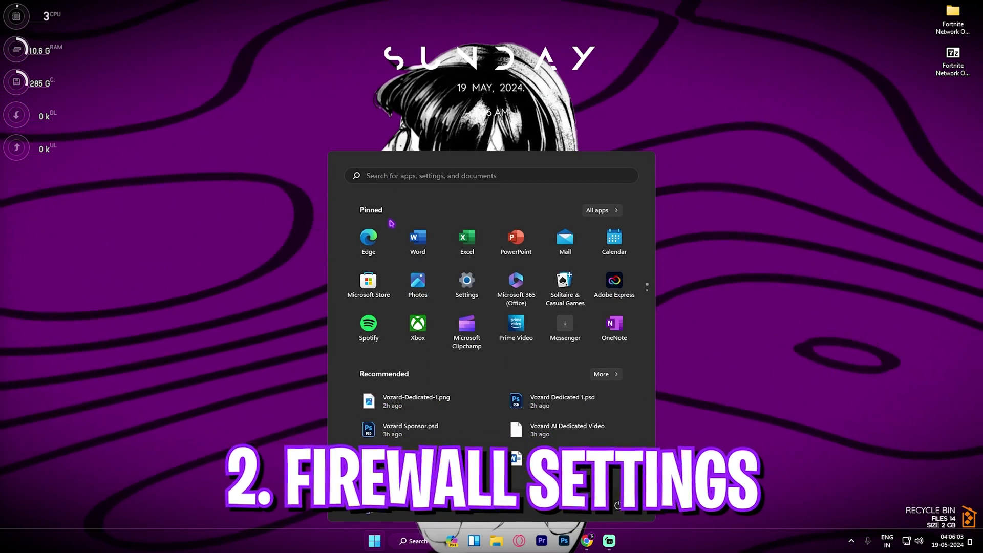
pyautogui.write('allow an')
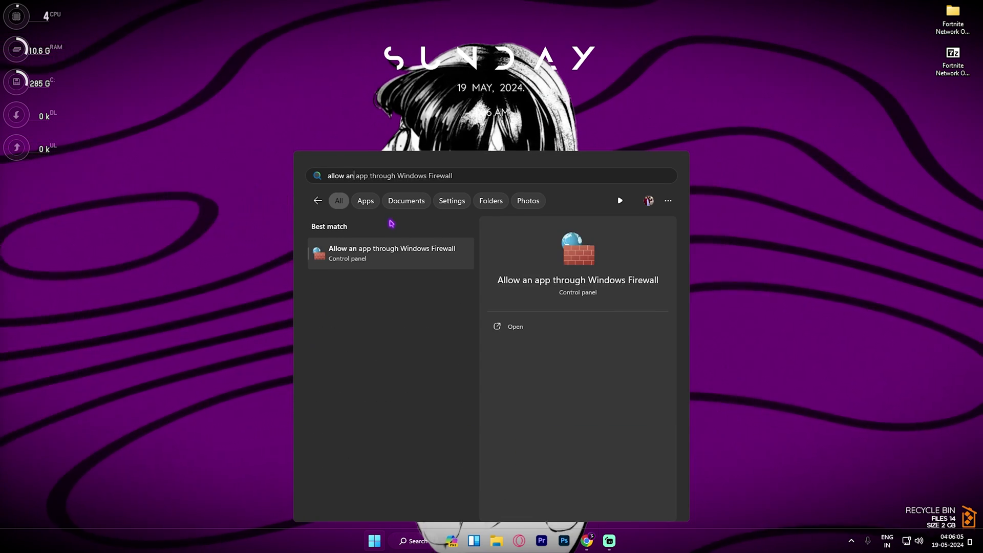
pyautogui.click(391, 252)
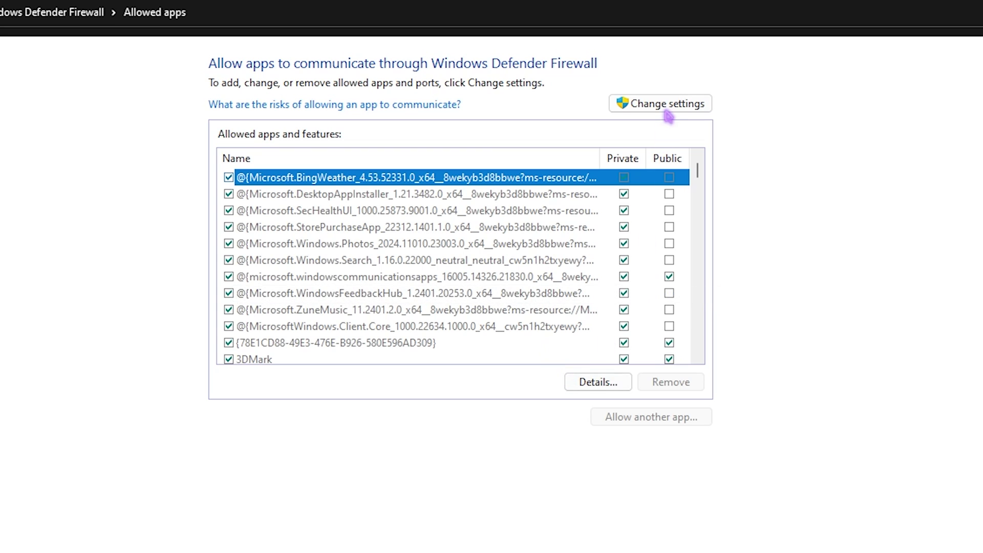
pyautogui.click(667, 105)
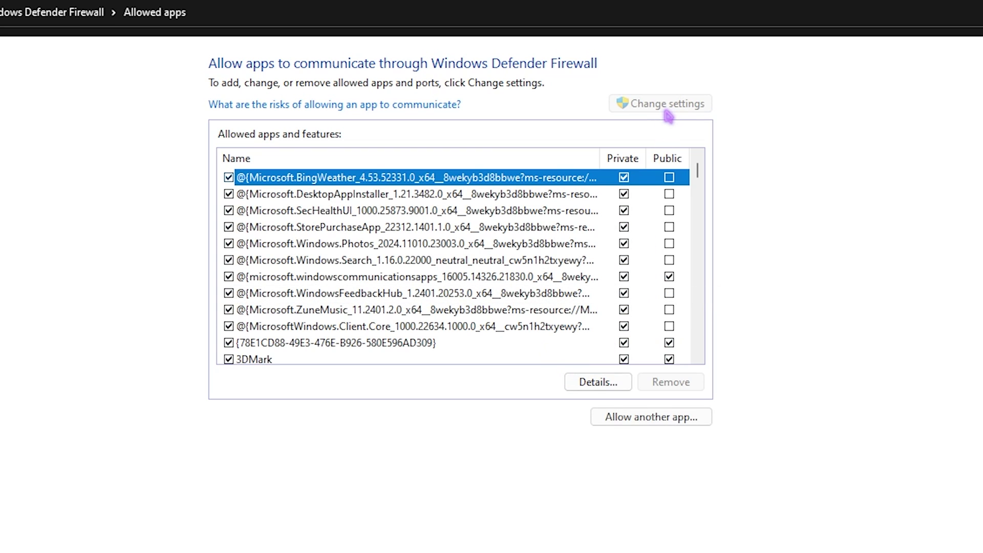
# Step: Add FortniteClient-Win64-Shipping.exe and tick Fortnite's Private network box
pyautogui.click(633, 421)
pyautogui.click(568, 534)
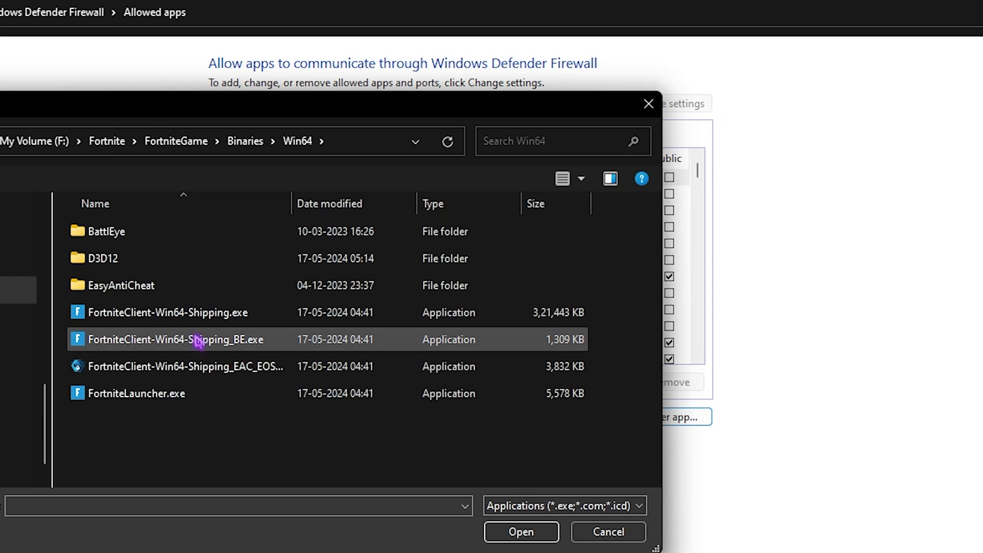
pyautogui.click(188, 324)
pyautogui.click(501, 540)
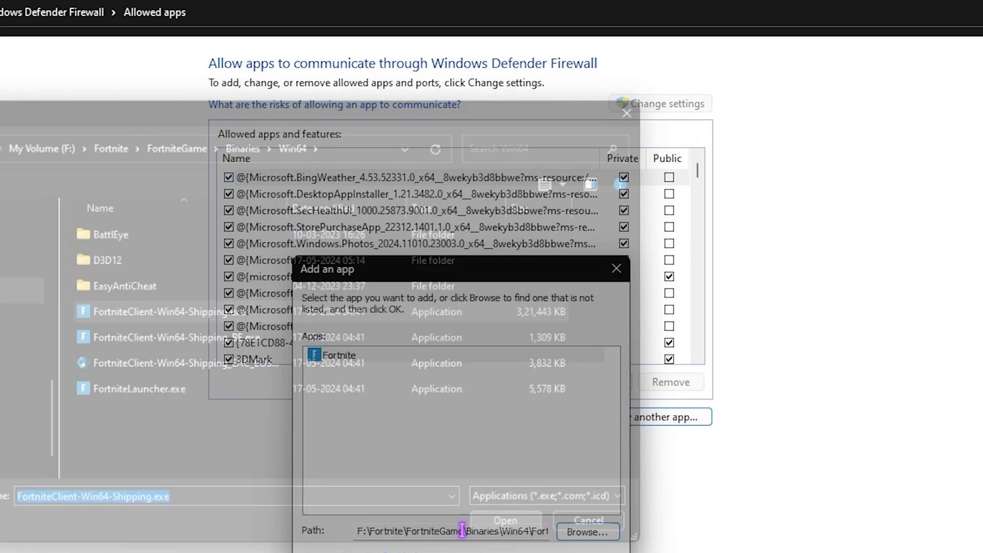
pyautogui.click(563, 510)
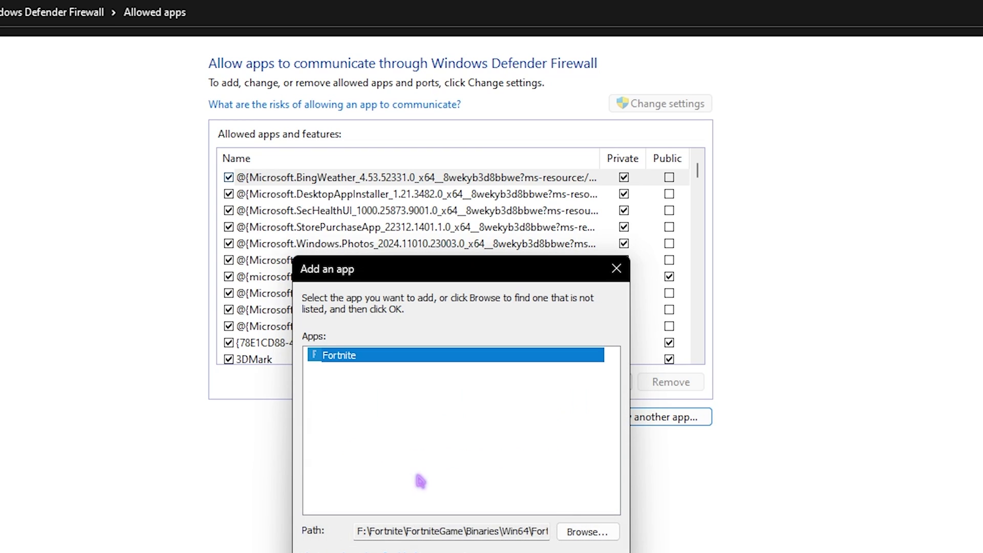
pyautogui.click(616, 269)
pyautogui.scroll(-15, 325, 290)
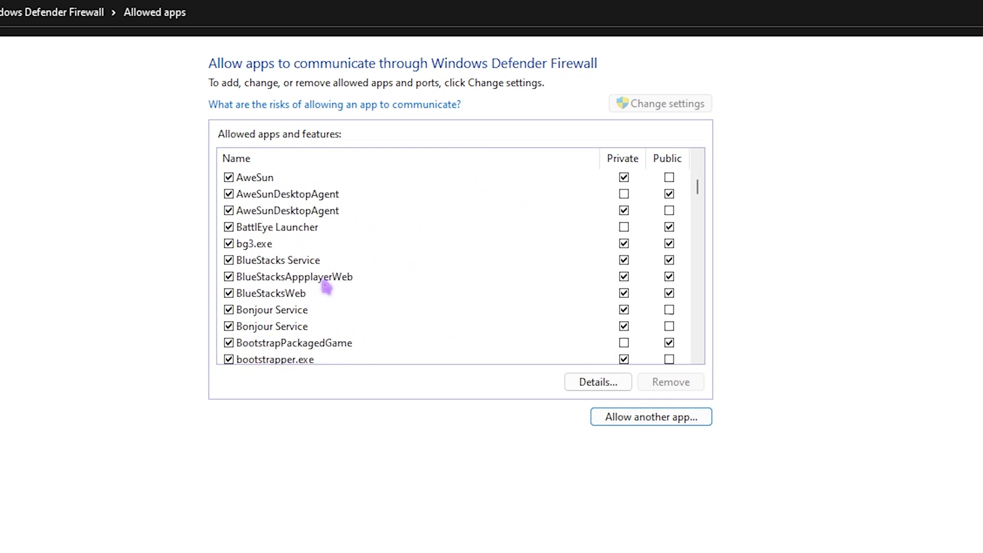
pyautogui.click(623, 276)
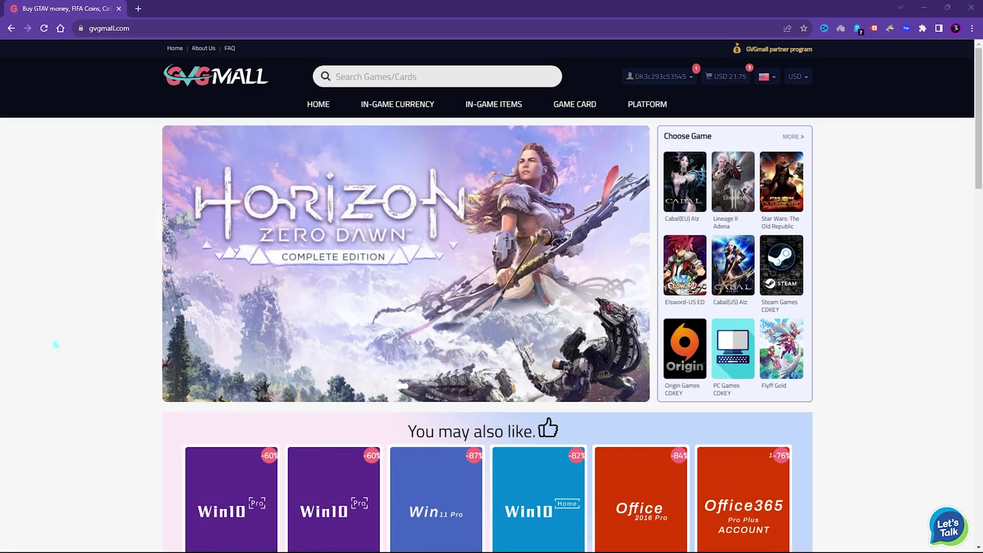
# Step: Look through GVGMall's category menus, including IN-GAME ITEMS and IN-GAME CURRENCY
pyautogui.scroll(-4, 77, 323)
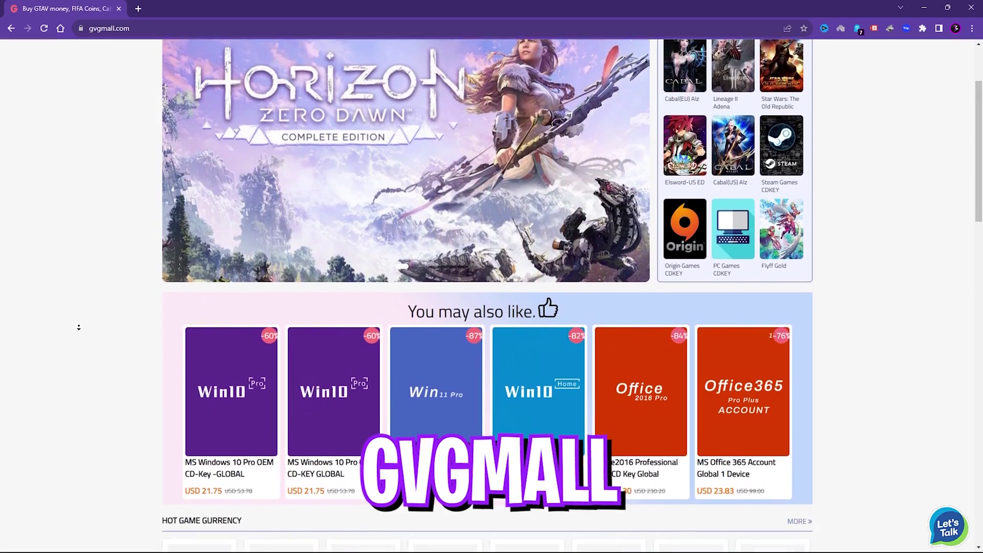
pyautogui.scroll(-5, 79, 327)
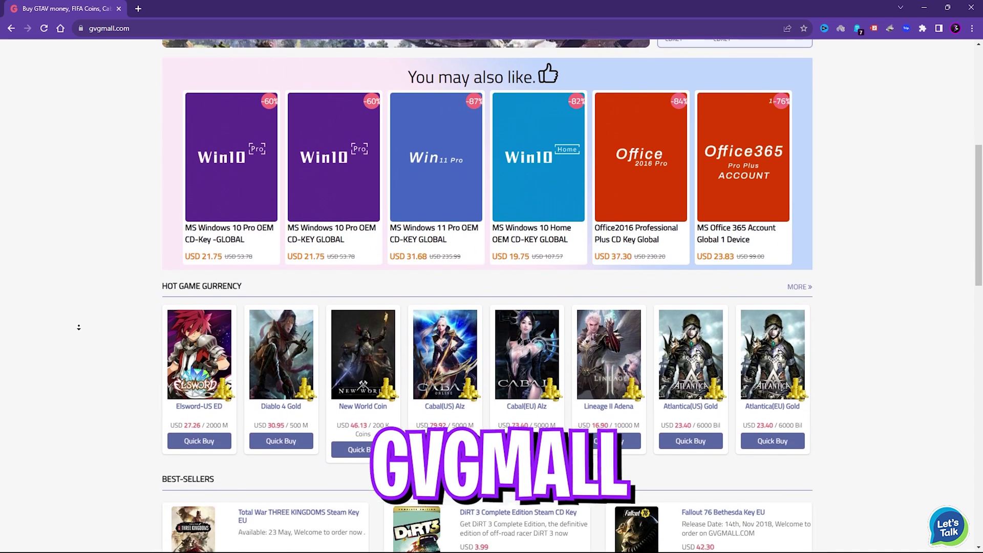
pyautogui.scroll(-4, 78, 327)
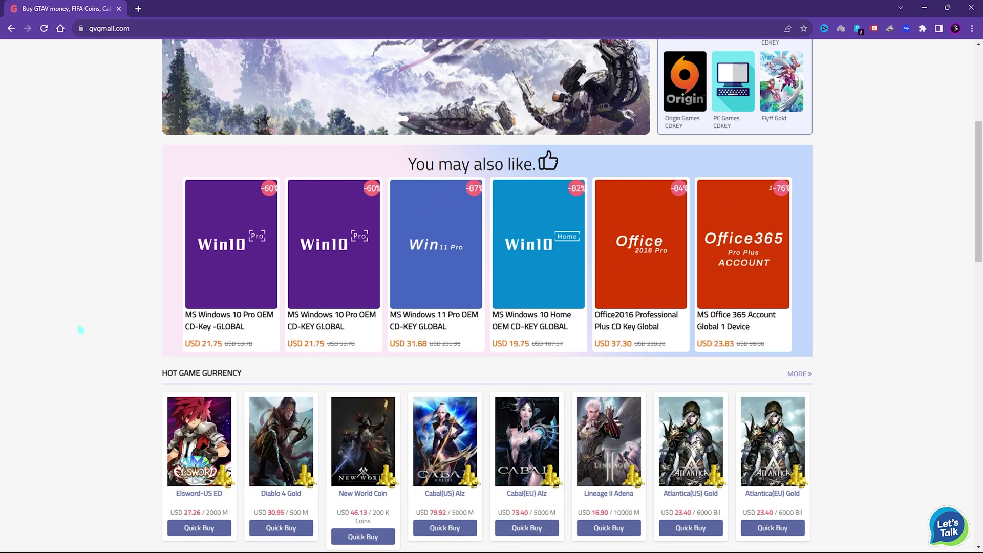
pyautogui.scroll(5, 80, 329)
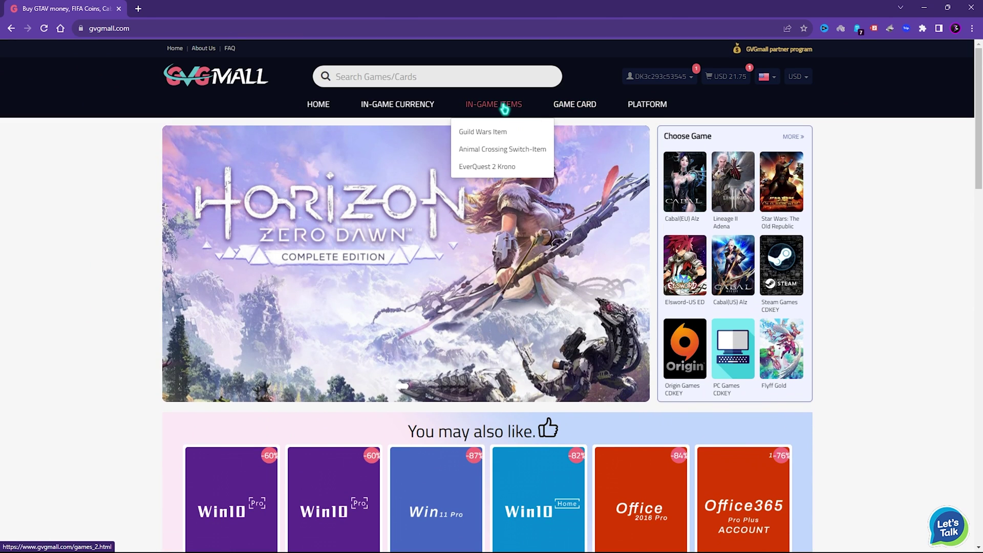
pyautogui.moveTo(551, 105)
pyautogui.moveTo(622, 112)
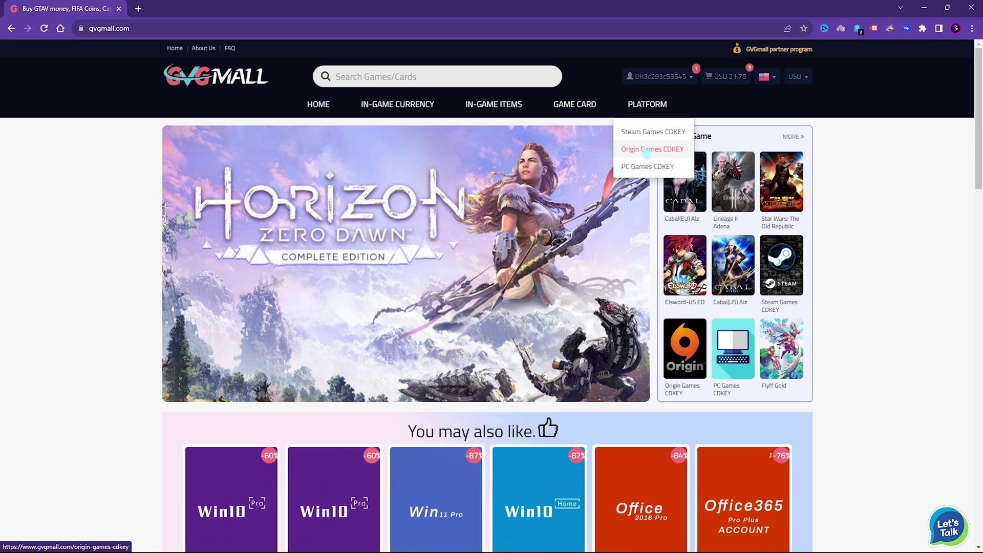
pyautogui.moveTo(500, 109)
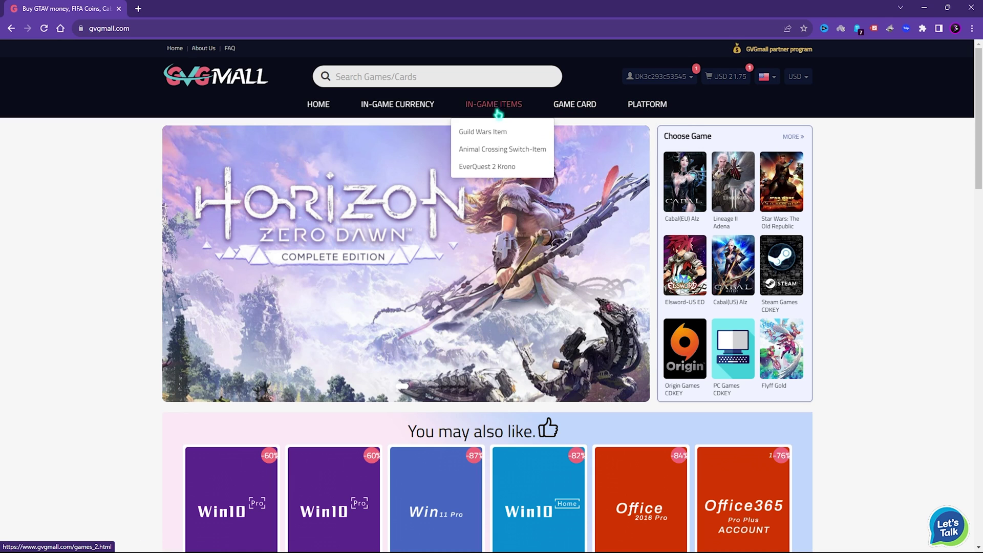
pyautogui.moveTo(398, 105)
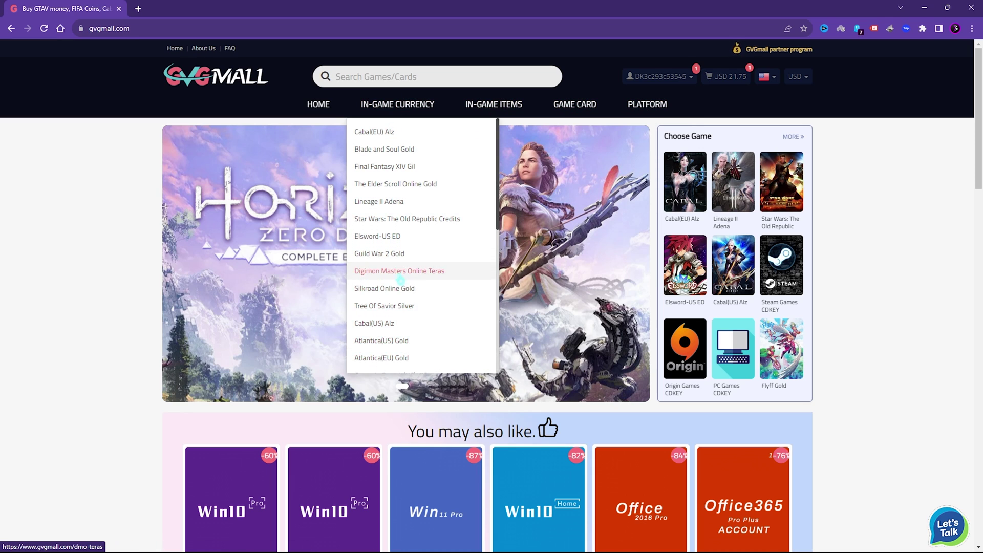
# Step: Scroll to the 'You may also like' cards showing discounted Windows and Office keys
pyautogui.scroll(-5, 401, 277)
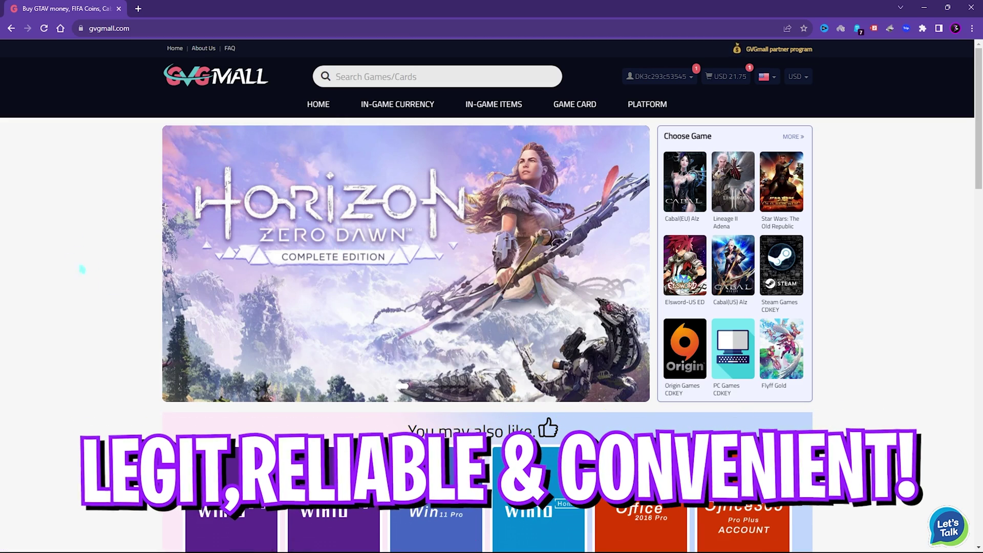
pyautogui.scroll(-3, 89, 287)
pyautogui.scroll(3, 97, 296)
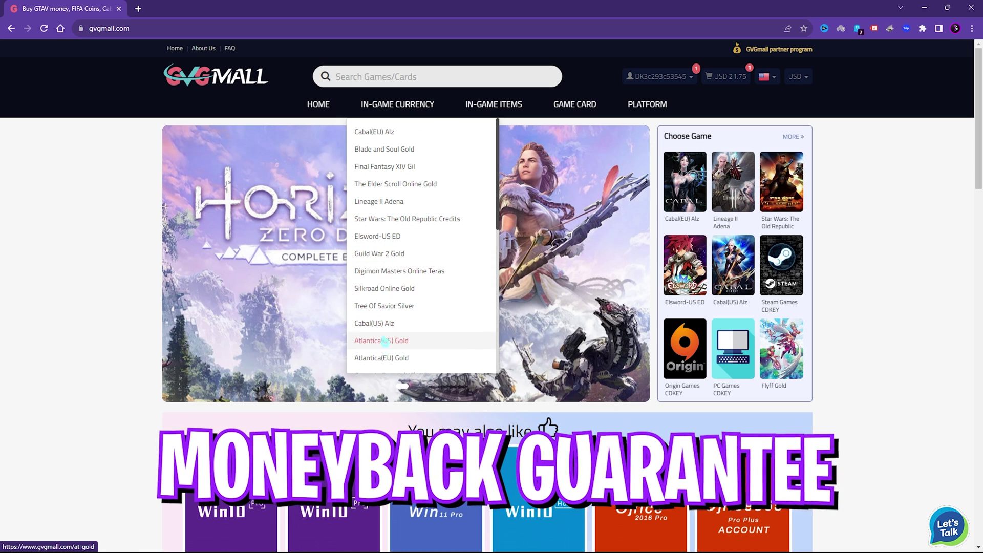
pyautogui.scroll(-4, 403, 277)
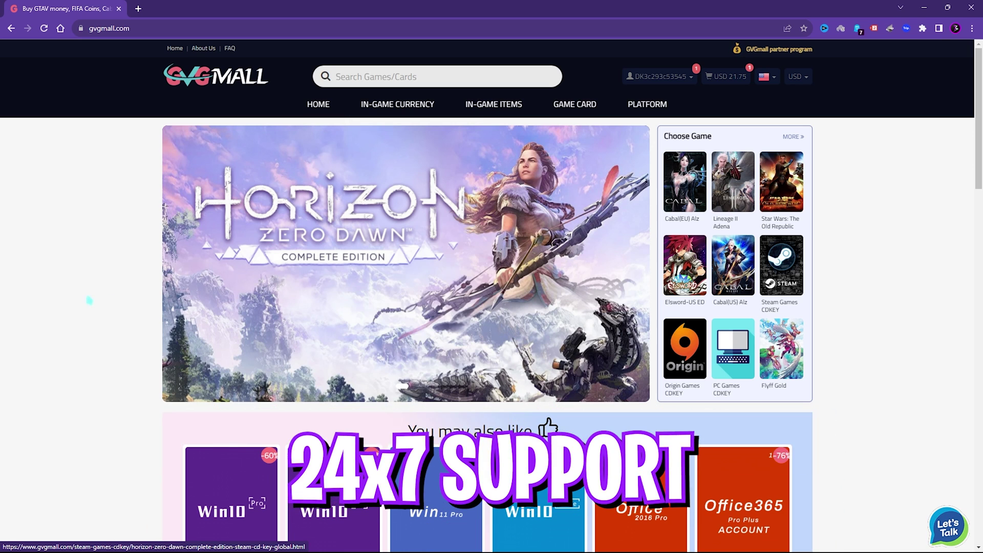
pyautogui.scroll(-4, 75, 262)
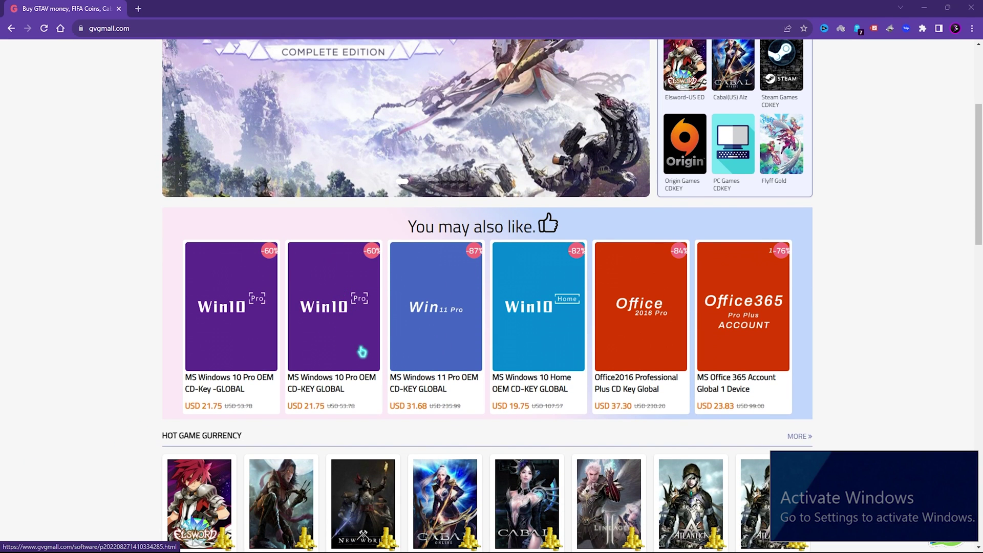
# Step: Highlight the May big Sale tag and the USD 22.30 price on the key's page
pyautogui.moveTo(388, 174); pyautogui.dragTo(458, 174)
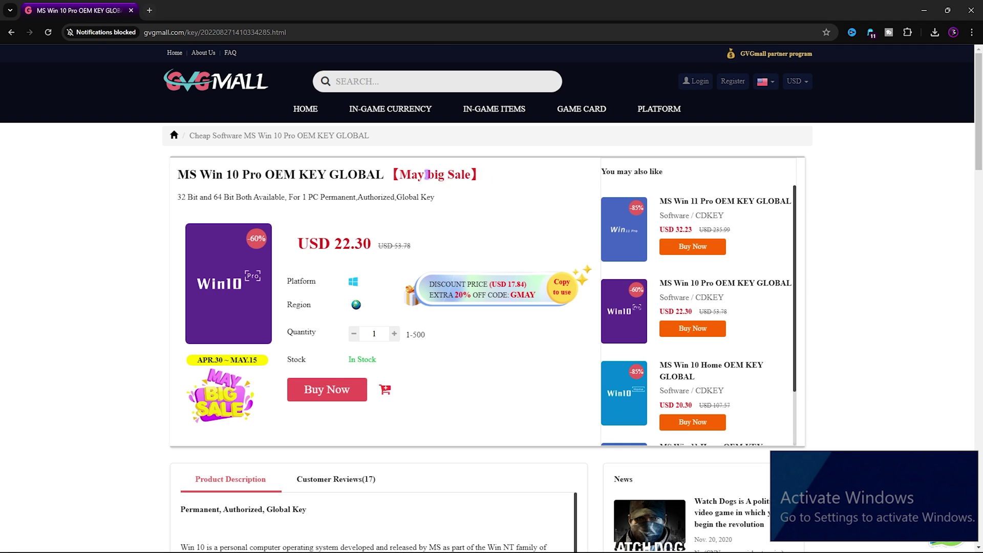
pyautogui.moveTo(387, 175); pyautogui.dragTo(477, 174)
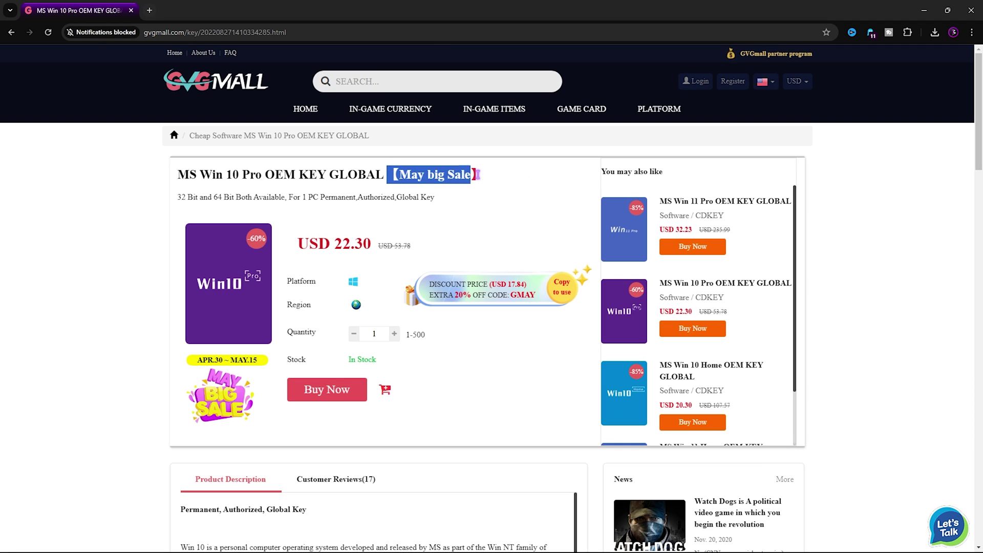
pyautogui.moveTo(345, 245); pyautogui.dragTo(335, 244)
pyautogui.click(381, 277)
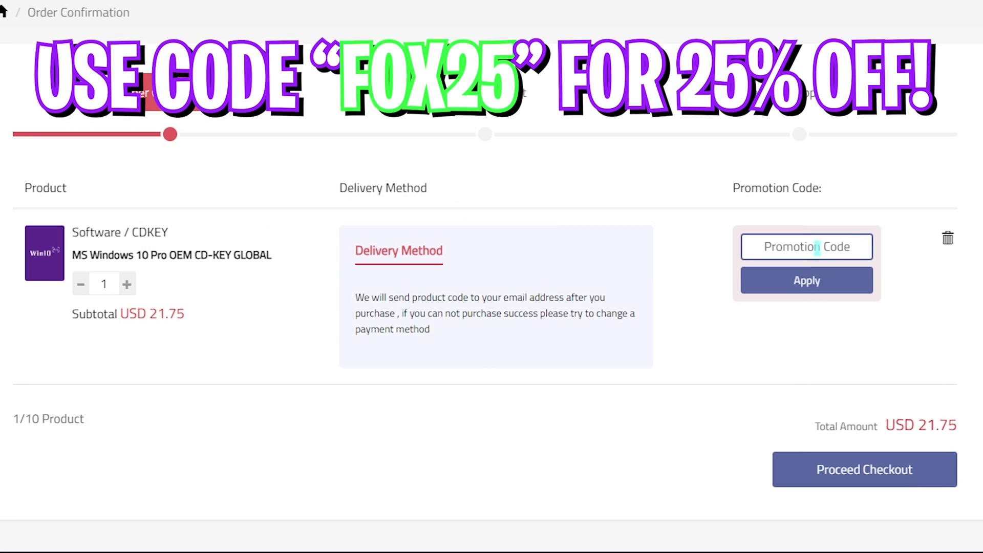
# Step: Apply promotion code FOX25, bringing the order total down to 16.31
pyautogui.click(814, 246)
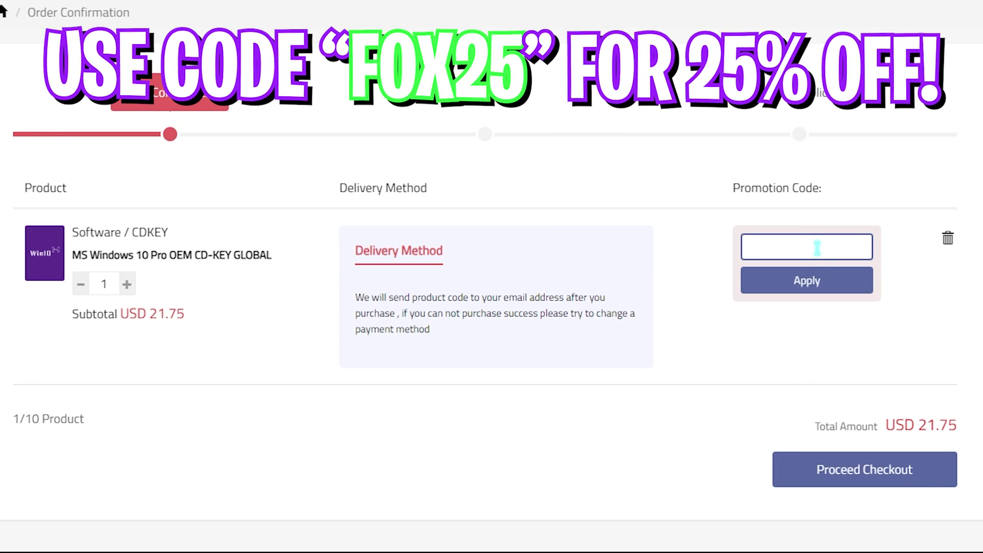
pyautogui.write('FOX25')
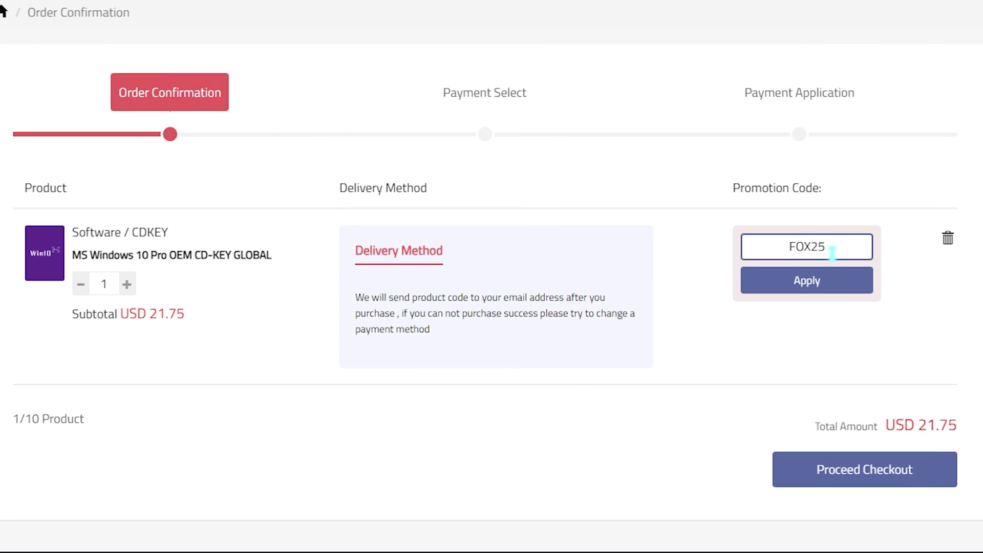
pyautogui.click(773, 281)
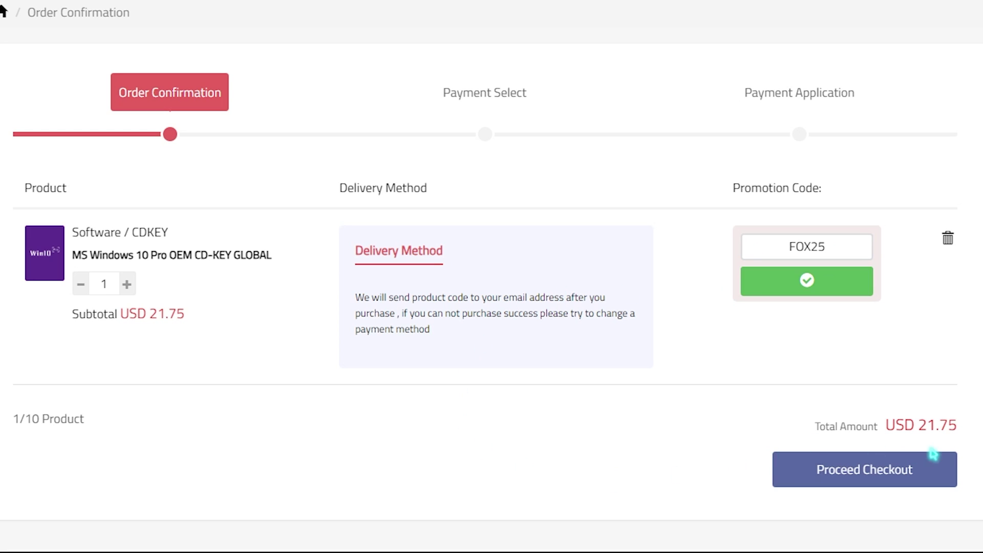
pyautogui.moveTo(923, 432); pyautogui.dragTo(701, 454)
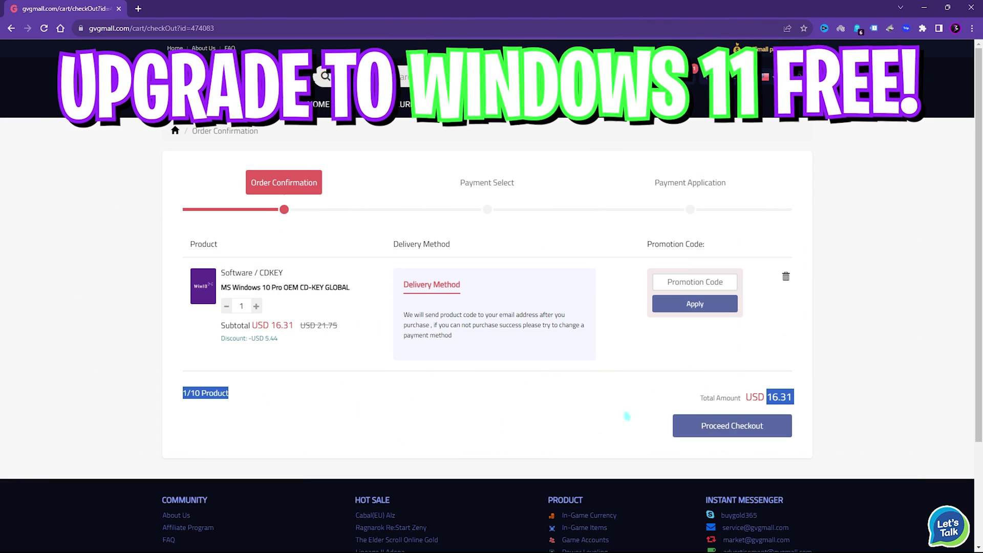
pyautogui.click(383, 406)
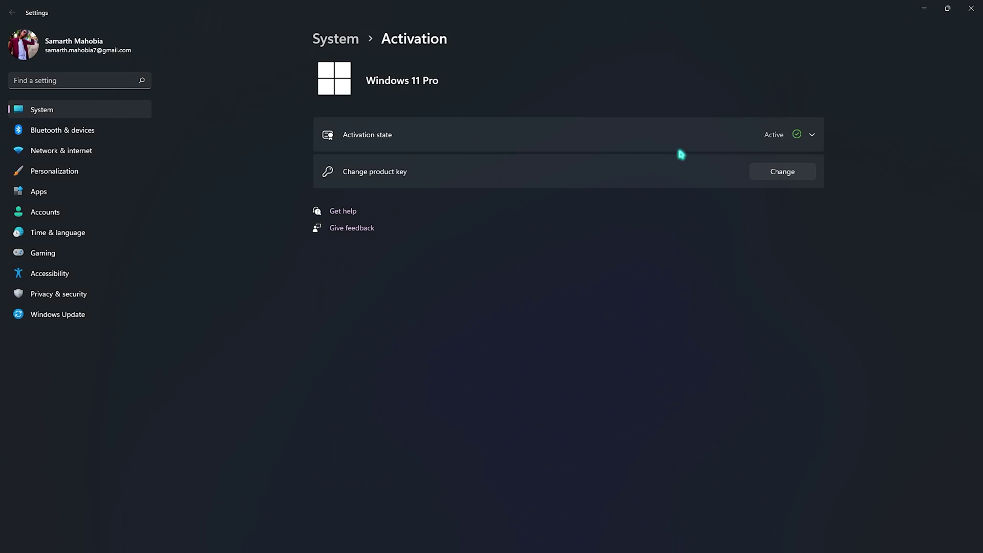
# Step: Check the Windows activation details, then open Control Panel's Network and Internet settings
pyautogui.click(813, 140)
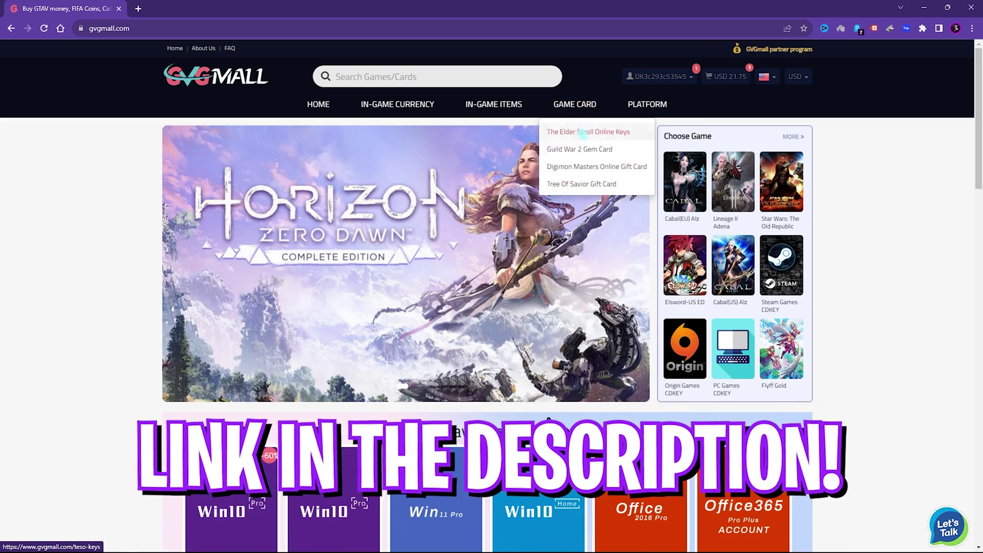
pyautogui.moveTo(393, 152)
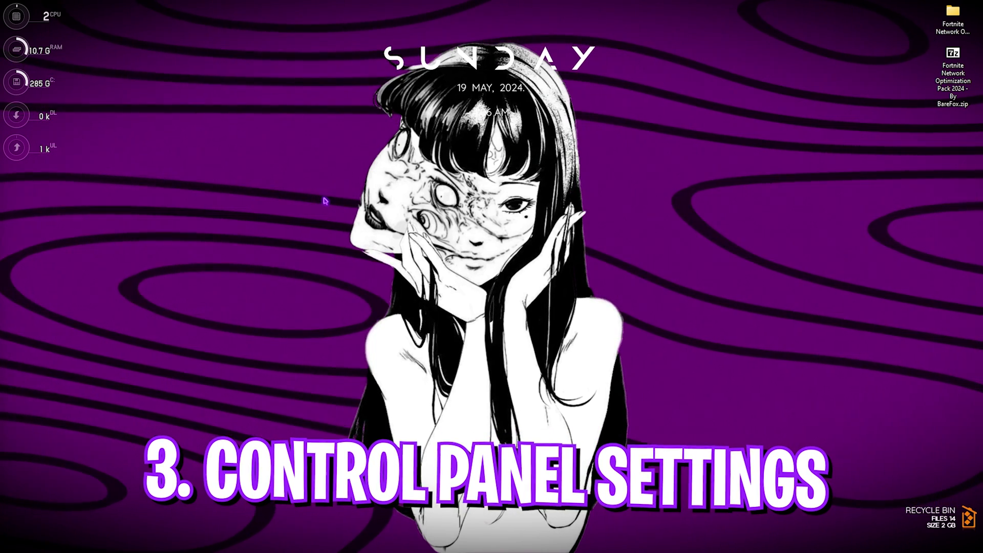
pyautogui.press('super')
pyautogui.write('control panel')
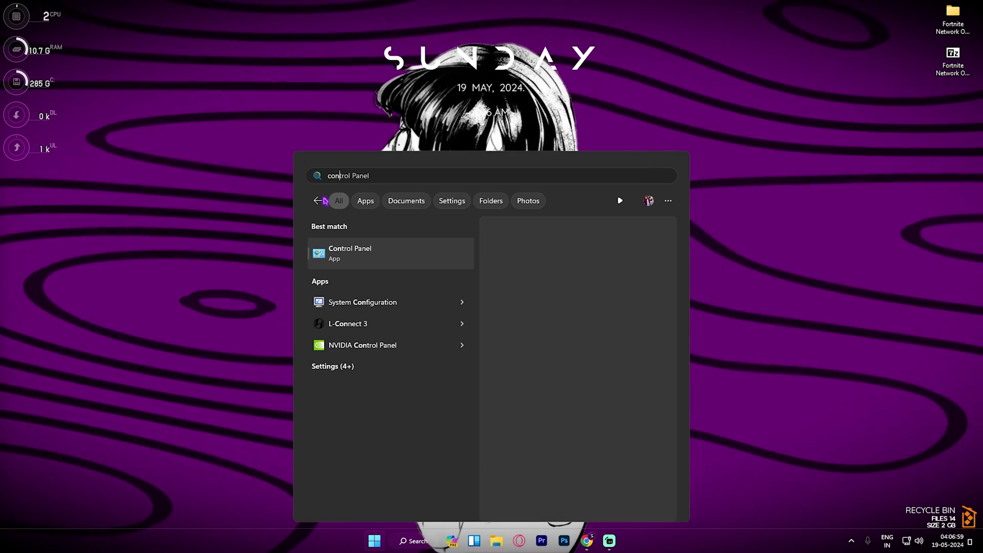
pyautogui.press('Return')
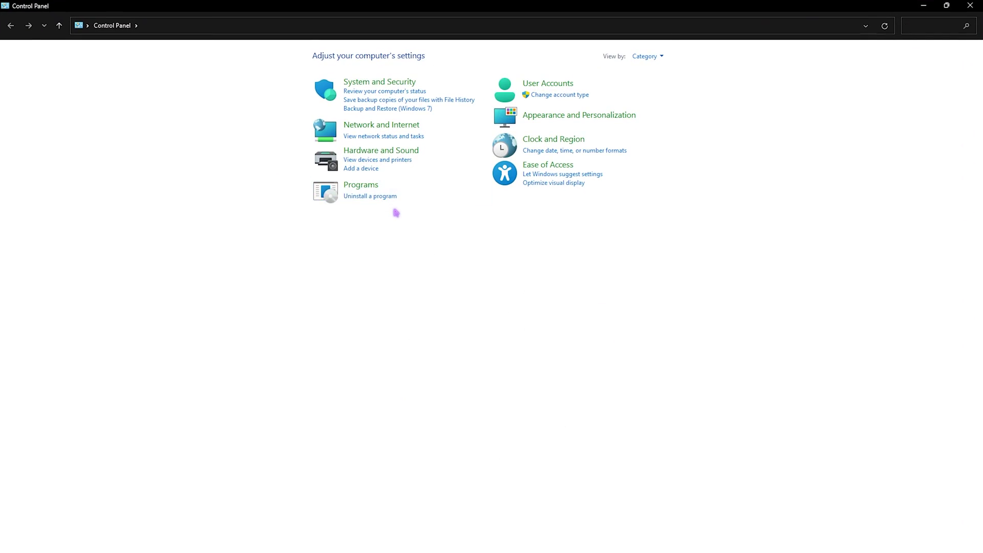
pyautogui.click(382, 127)
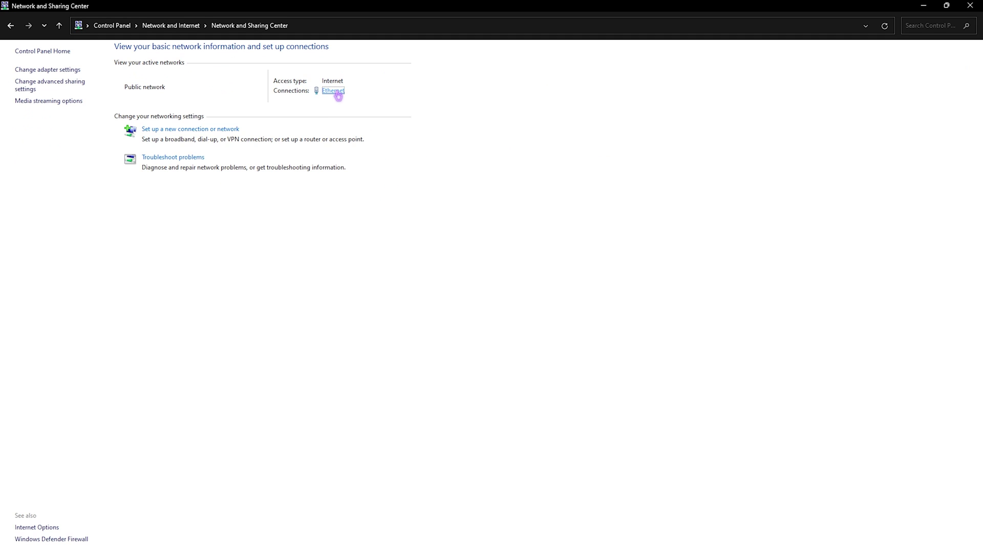
# Step: Open the Ethernet adapter's properties from the connection status
pyautogui.click(333, 92)
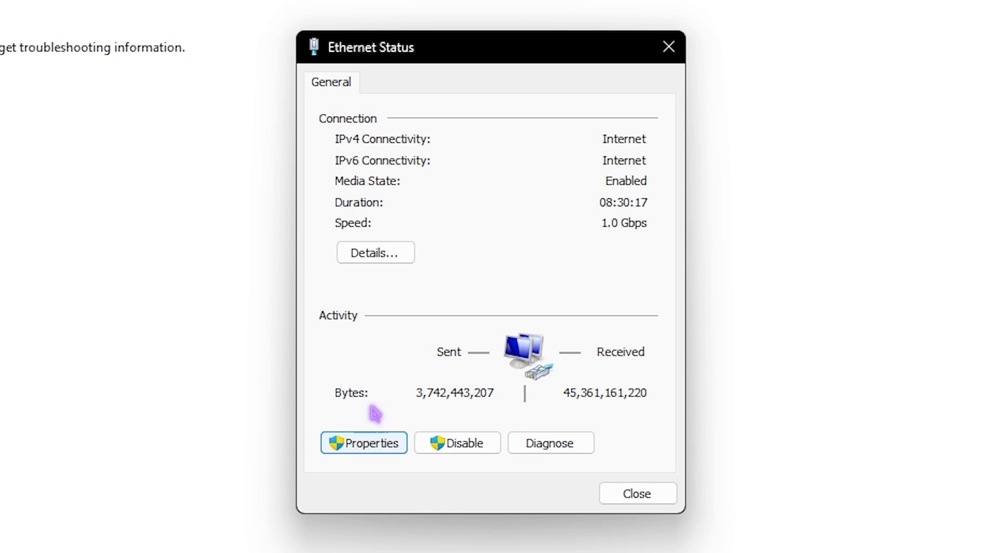
pyautogui.click(370, 441)
pyautogui.press('Escape')
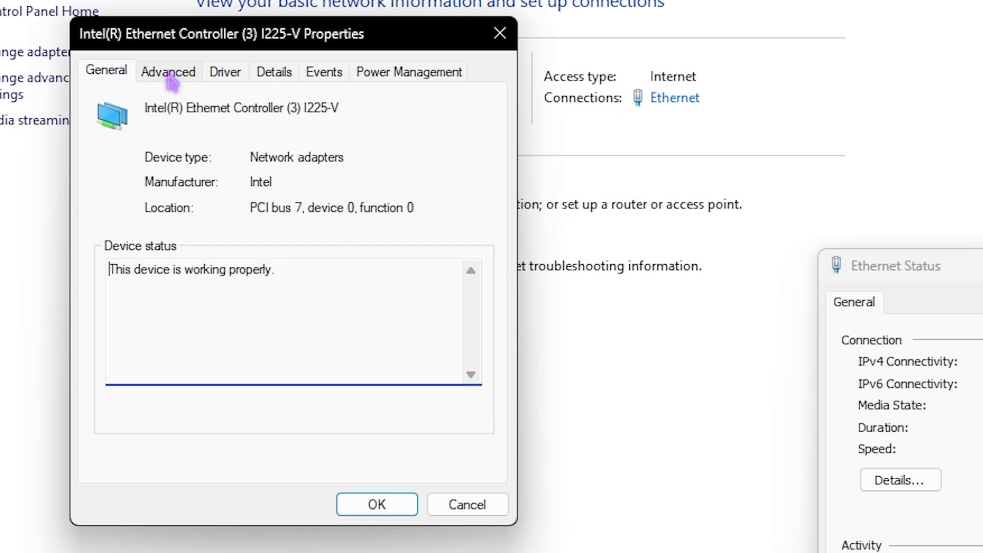
# Step: Review the adapter's Advanced properties from Flow Control through Packet Priority & VLAN
pyautogui.click(169, 74)
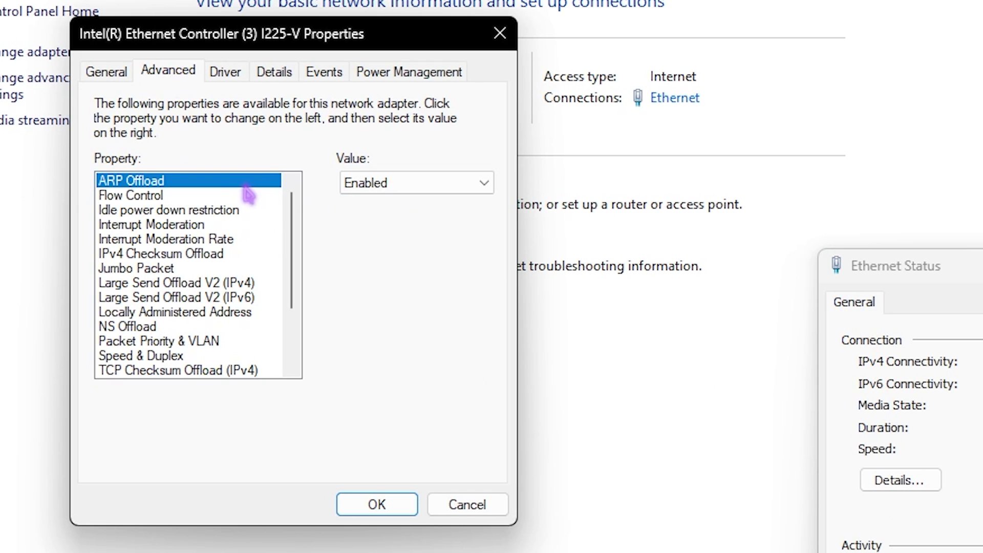
pyautogui.click(193, 196)
pyautogui.click(183, 210)
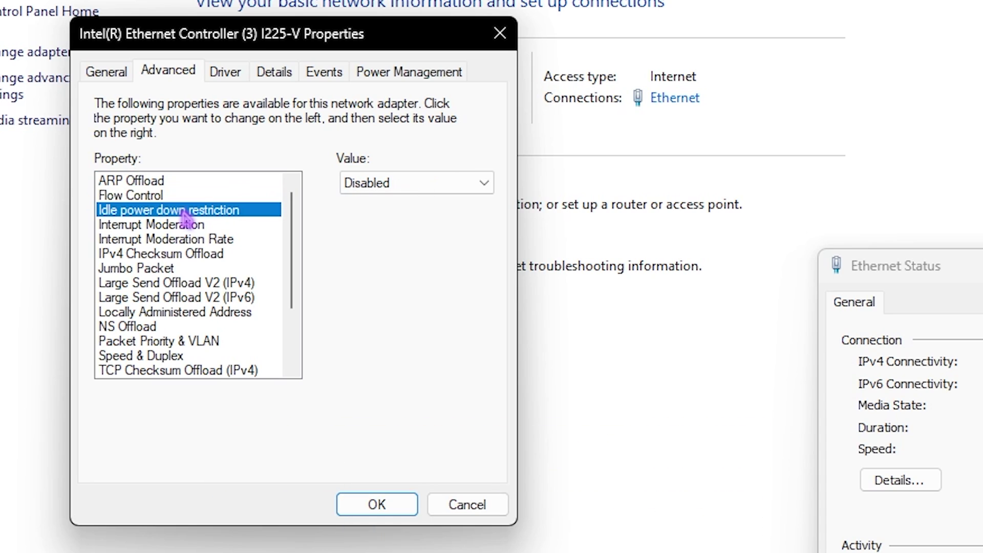
pyautogui.click(178, 227)
pyautogui.click(174, 241)
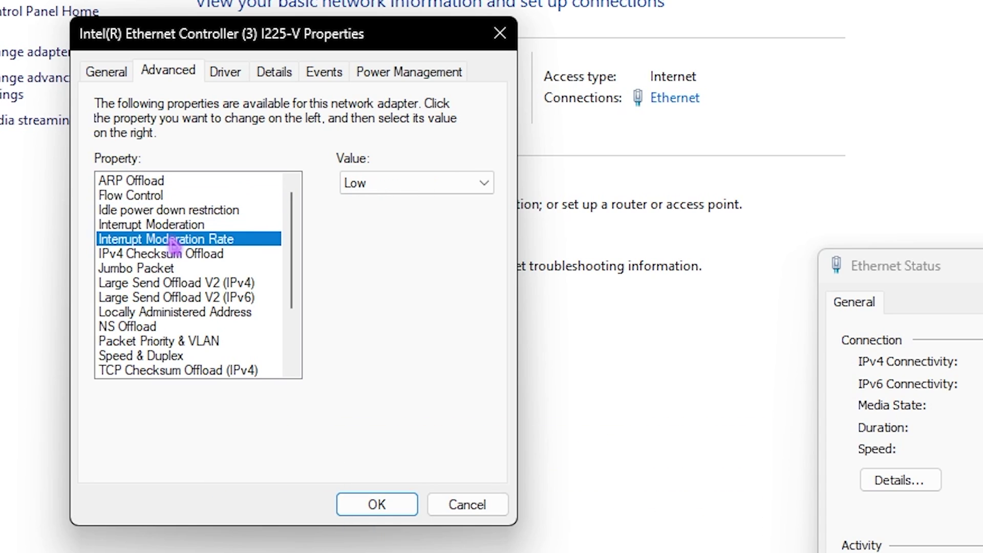
pyautogui.click(171, 255)
pyautogui.click(158, 269)
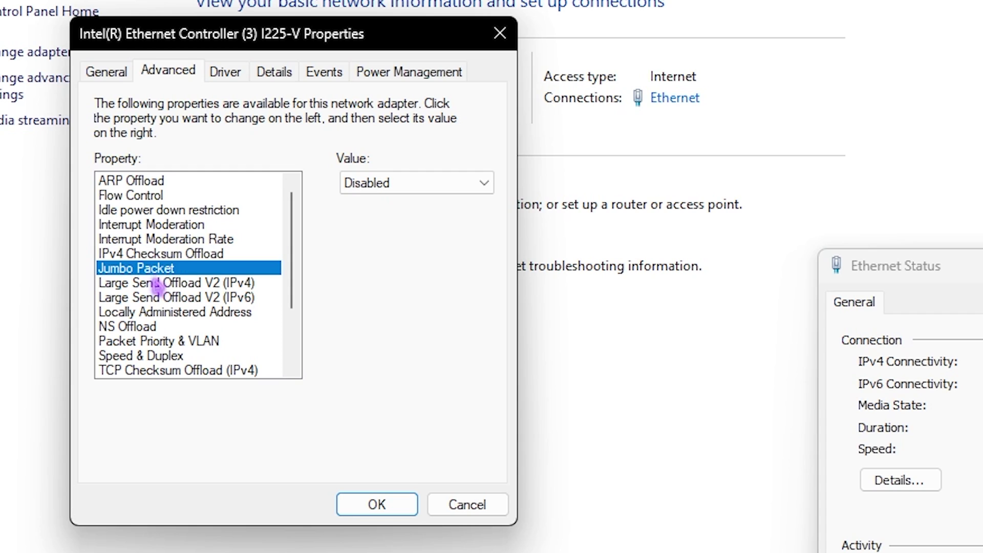
pyautogui.click(156, 284)
pyautogui.click(157, 298)
pyautogui.click(158, 313)
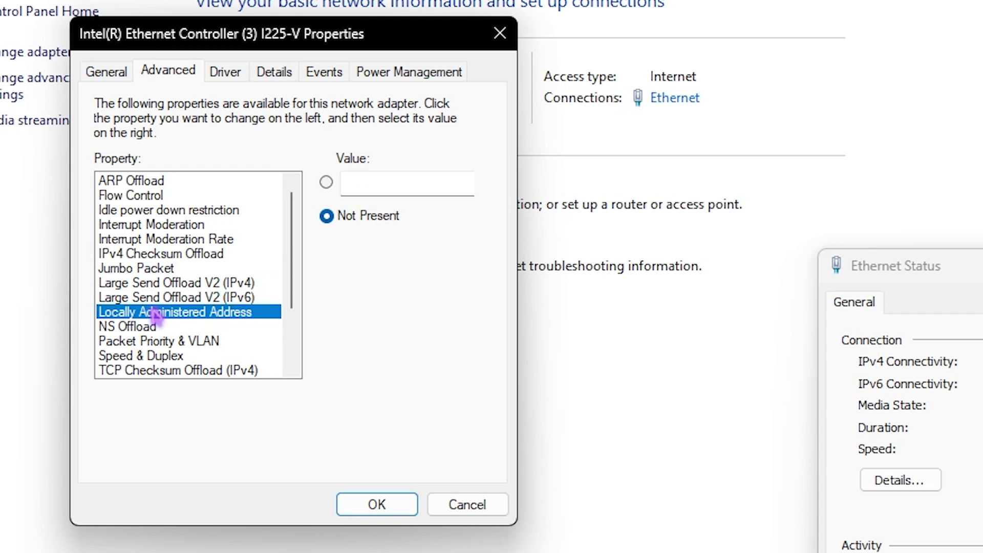
pyautogui.click(149, 327)
pyautogui.click(161, 340)
pyautogui.scroll(-1, 162, 327)
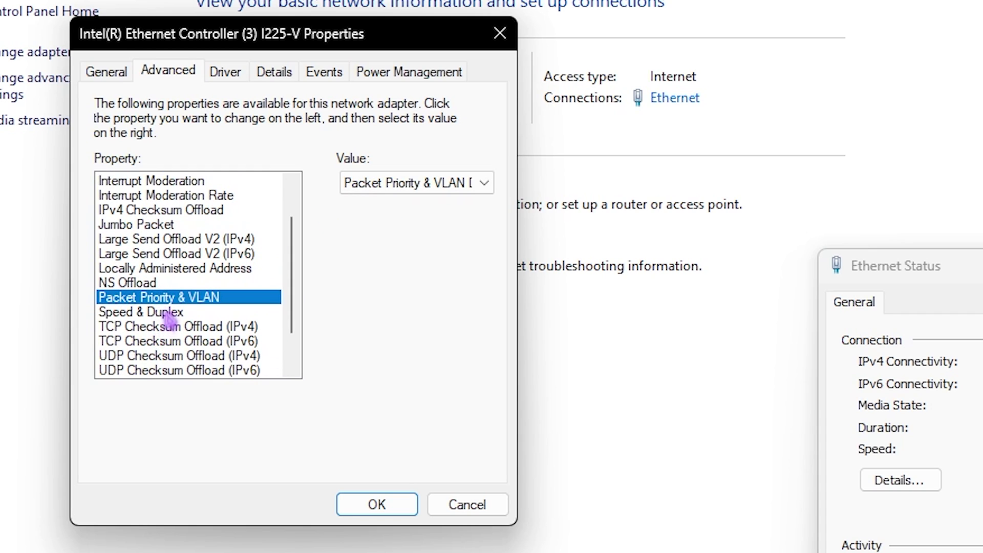
# Step: Select UDP Checksum Offload (IPv4) to disable it and review the remaining Wake properties
pyautogui.click(165, 314)
pyautogui.click(165, 326)
pyautogui.click(159, 342)
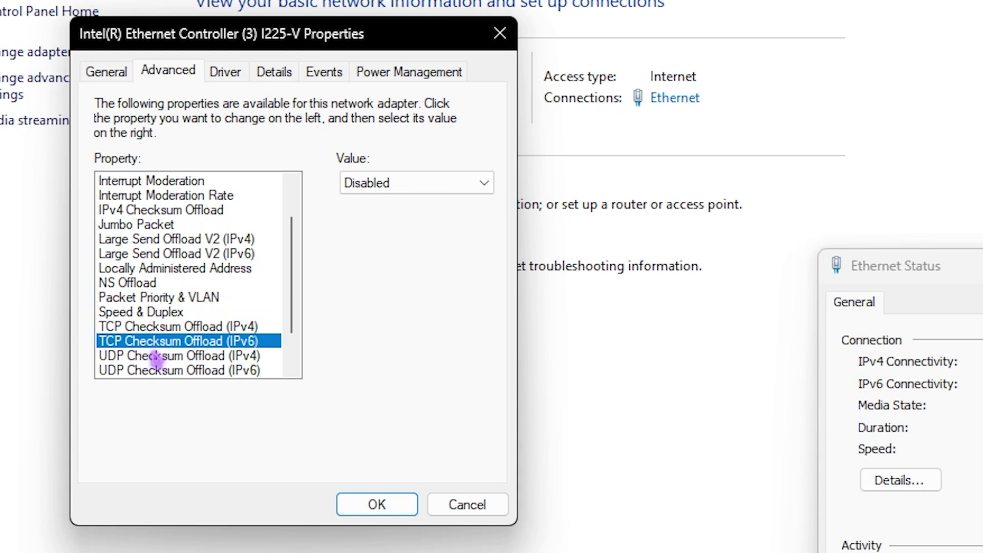
pyautogui.click(147, 370)
pyautogui.click(154, 357)
pyautogui.scroll(-1, 150, 333)
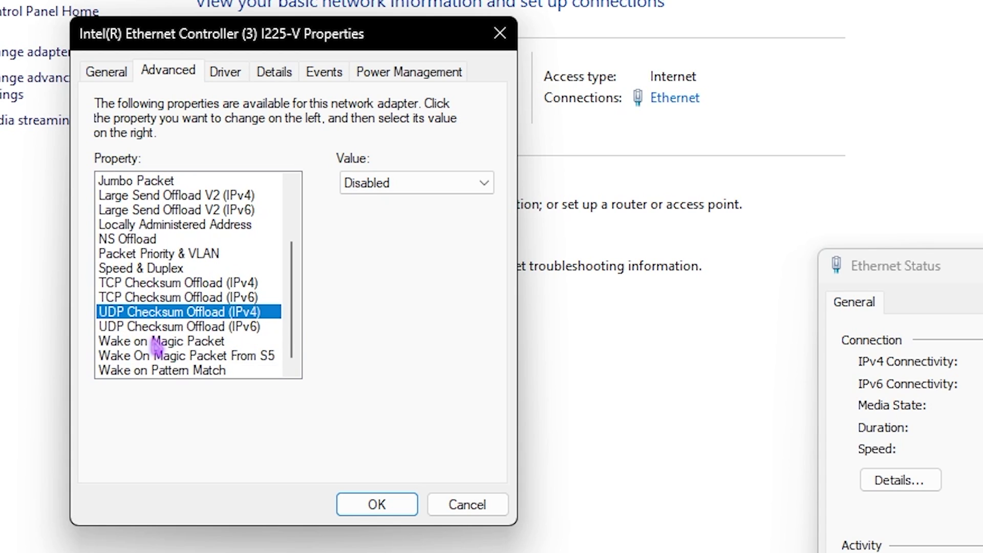
pyautogui.click(157, 341)
pyautogui.click(164, 355)
pyautogui.click(169, 371)
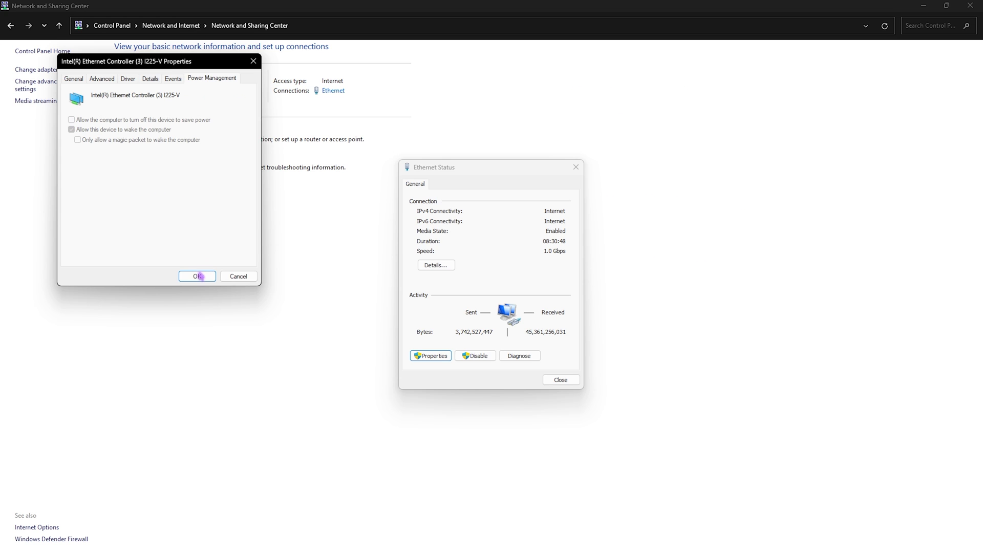
# Step: Apply the adapter changes and open the Ethernet connection's TCP/IPv4 properties
pyautogui.click(375, 502)
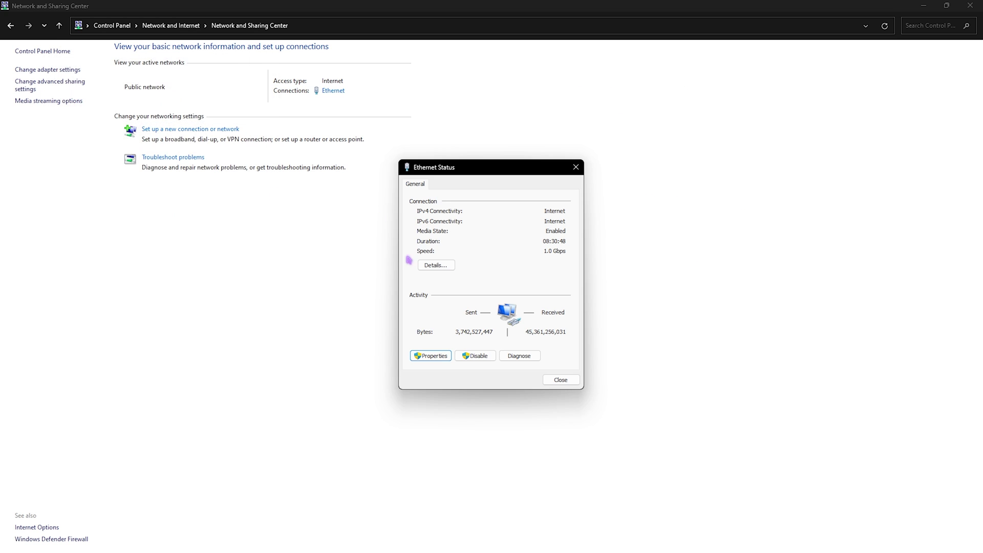
pyautogui.click(562, 381)
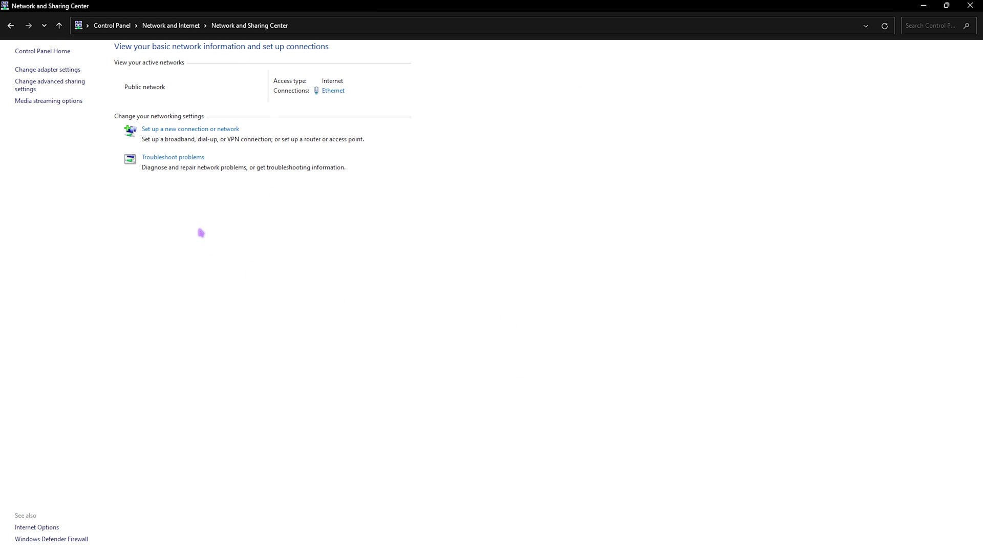
pyautogui.click(333, 92)
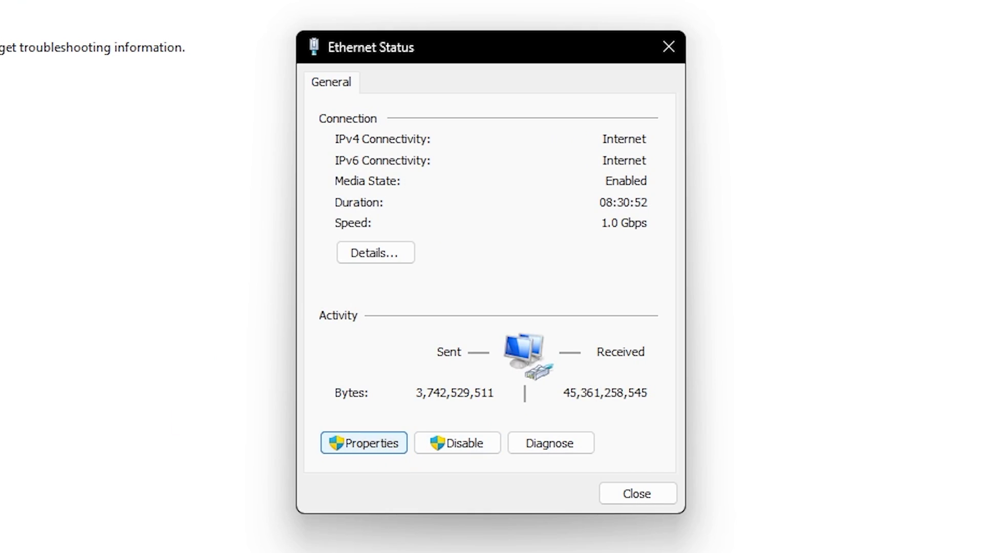
pyautogui.click(363, 443)
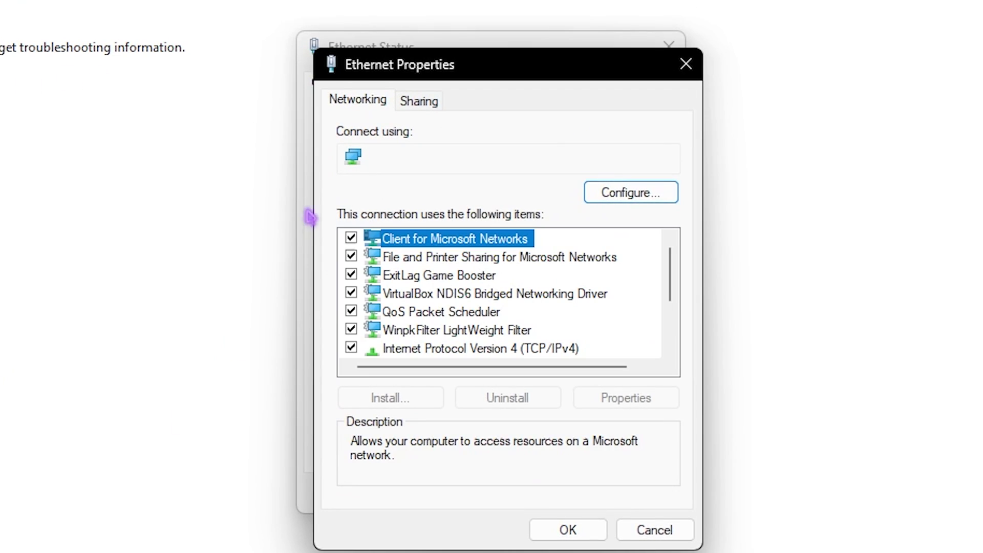
pyautogui.click(435, 350)
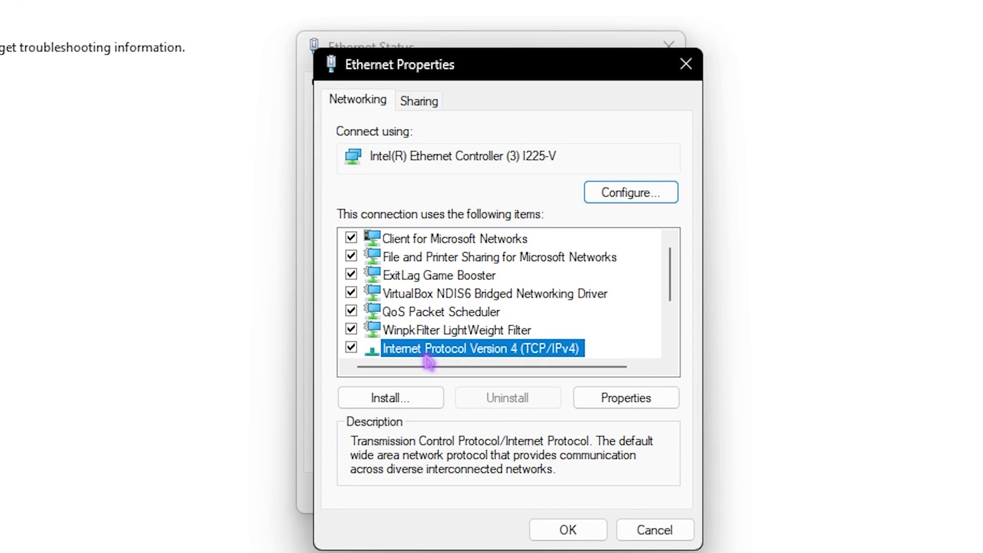
pyautogui.doubleClick(438, 350)
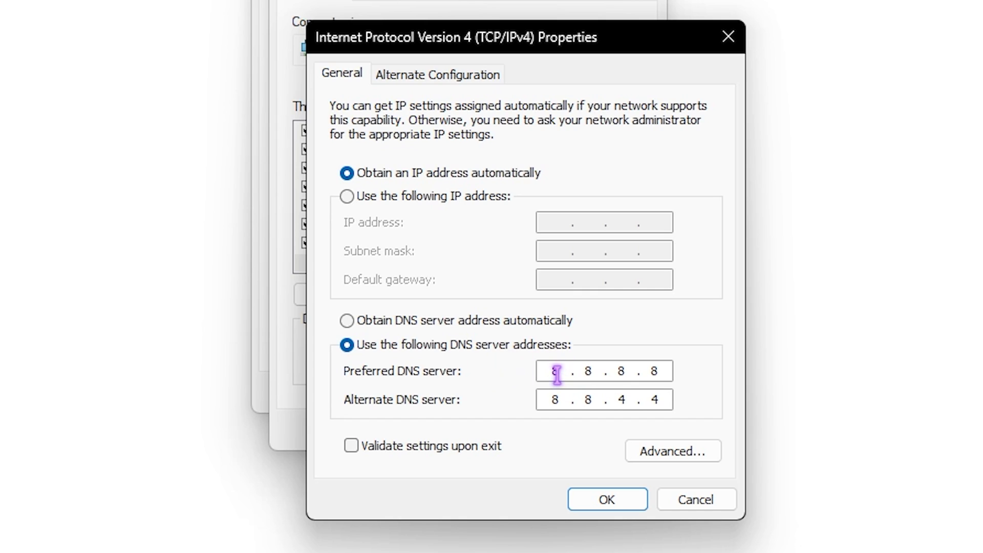
# Step: Enter preferred DNS 8.8.8.8 and alternate DNS 8.8.4.4, and confirm
pyautogui.doubleClick(653, 371)
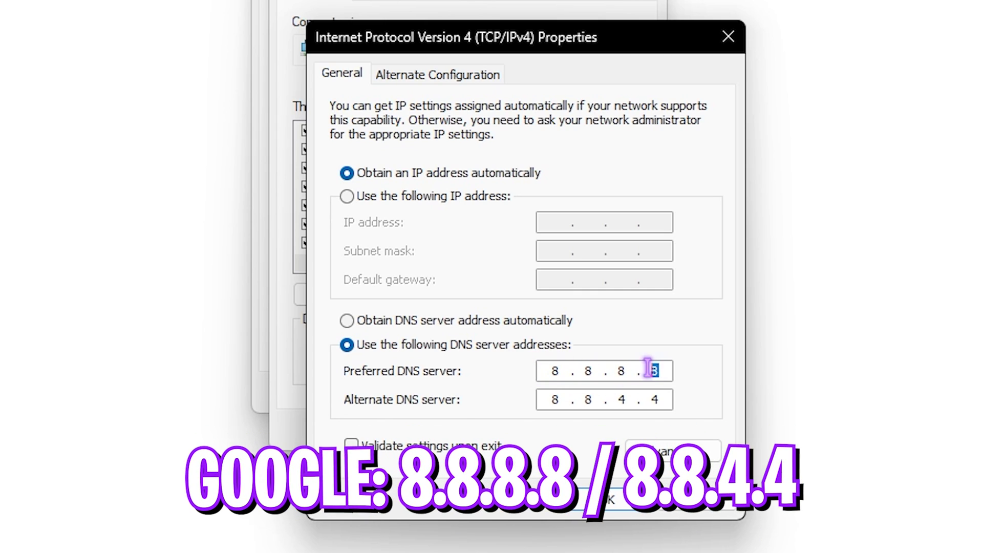
pyautogui.doubleClick(577, 406)
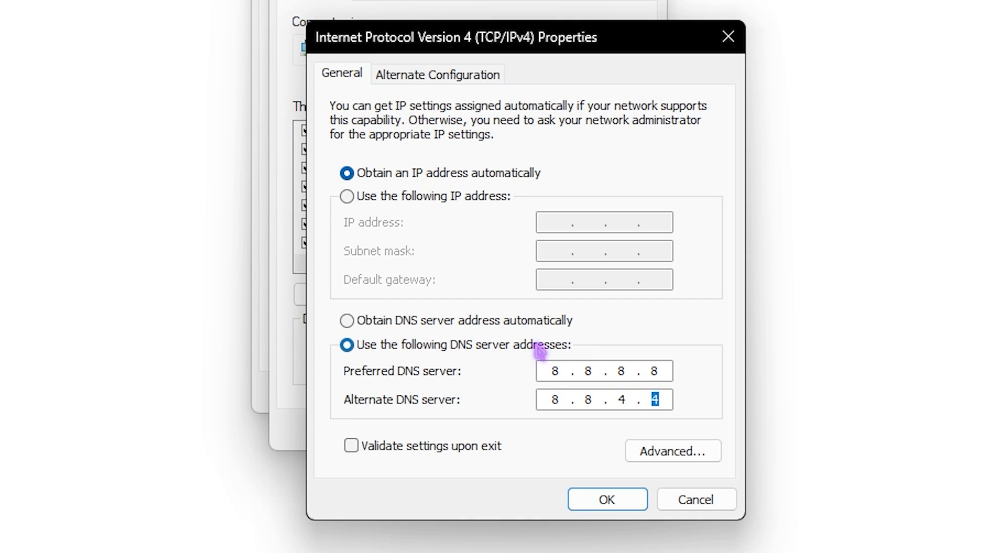
pyautogui.doubleClick(554, 371)
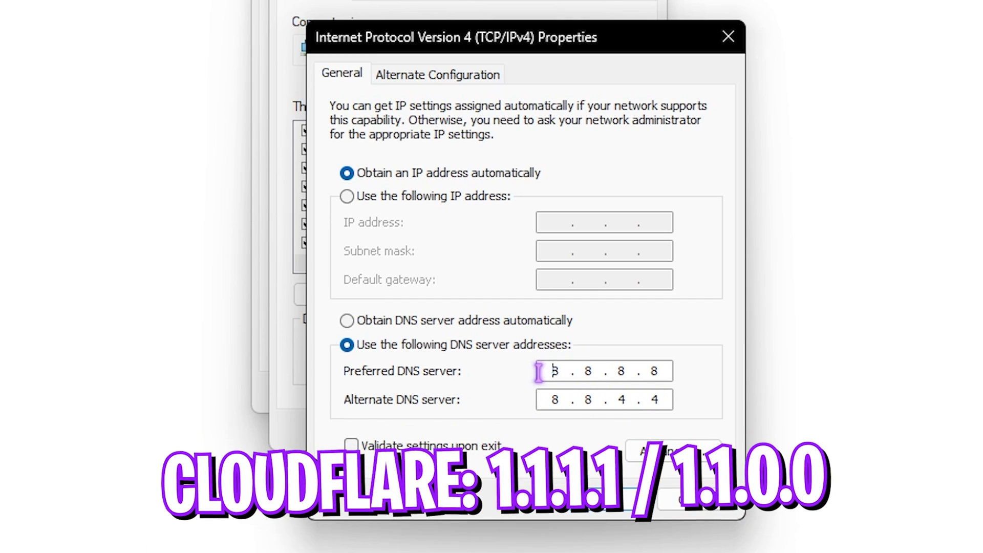
pyautogui.doubleClick(590, 372)
pyautogui.doubleClick(621, 371)
pyautogui.doubleClick(655, 371)
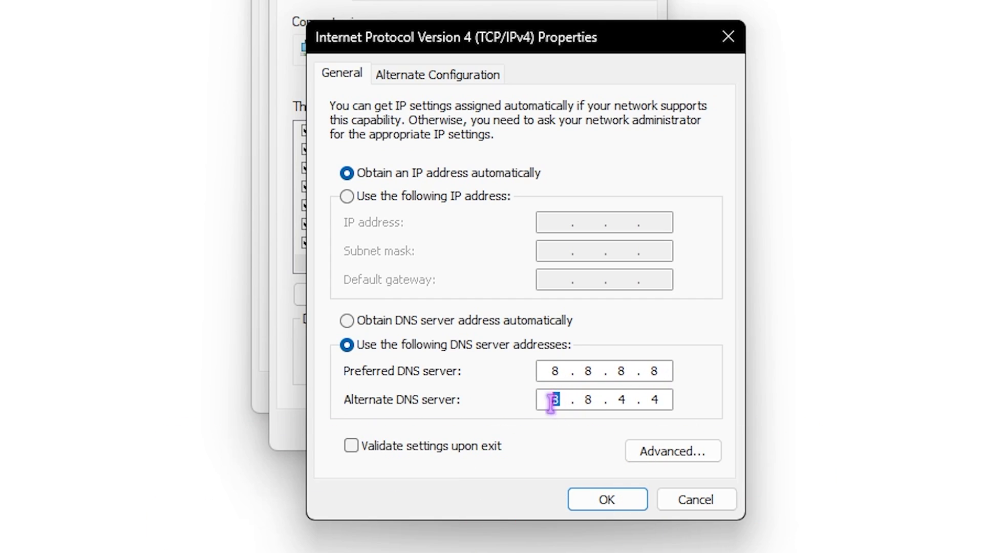
pyautogui.click(650, 400)
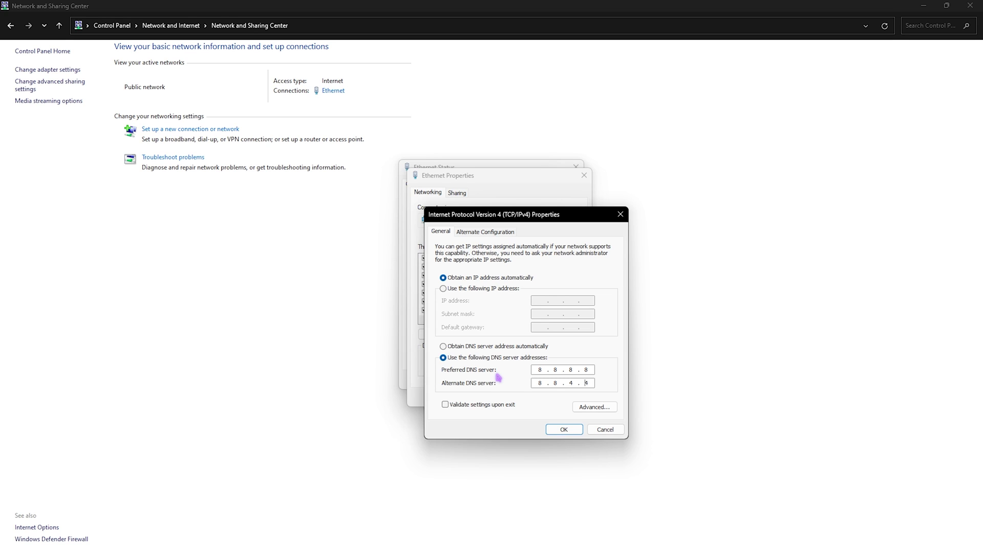
pyautogui.click(563, 430)
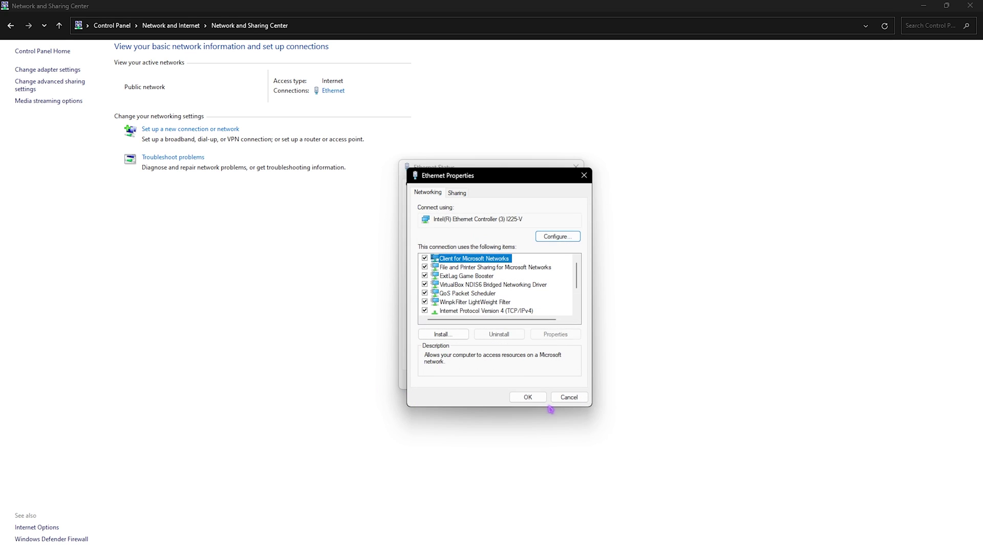
# Step: Close the Ethernet dialogs and return to the Control Panel home
pyautogui.click(527, 397)
pyautogui.click(561, 382)
pyautogui.click(109, 25)
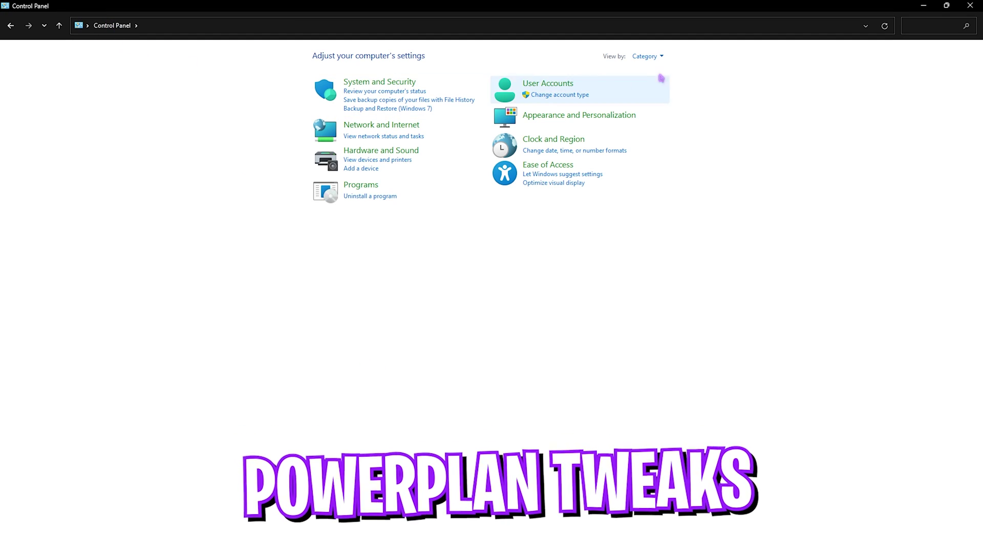
# Step: Search Control Panel for 'power' and open the plan's advanced power settings
pyautogui.click(905, 25)
pyautogui.write('powe')
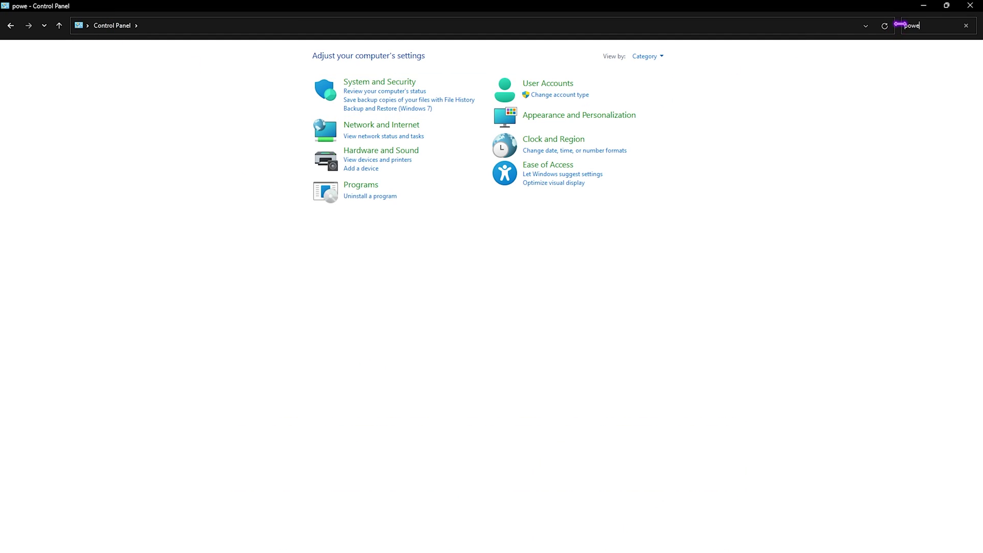
pyautogui.write('r')
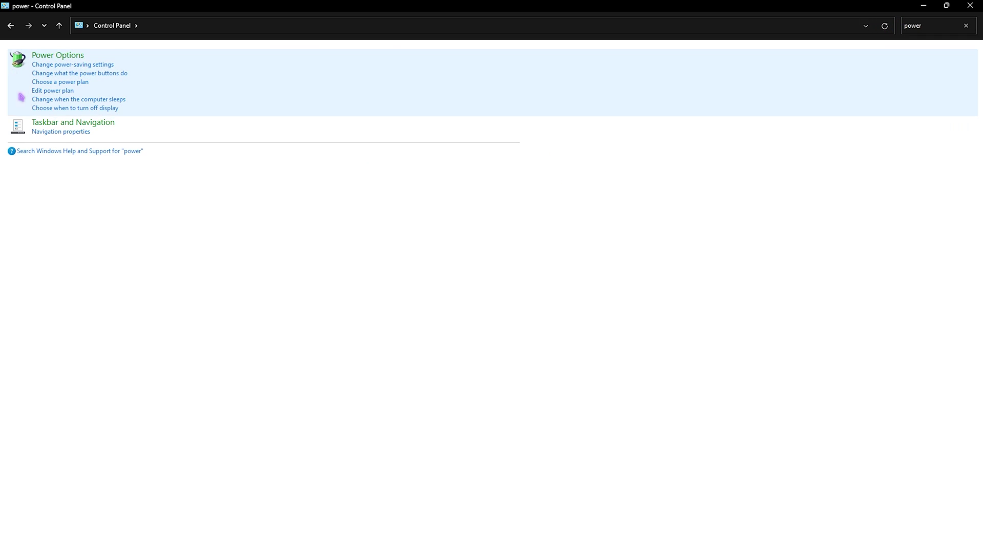
pyautogui.click(21, 97)
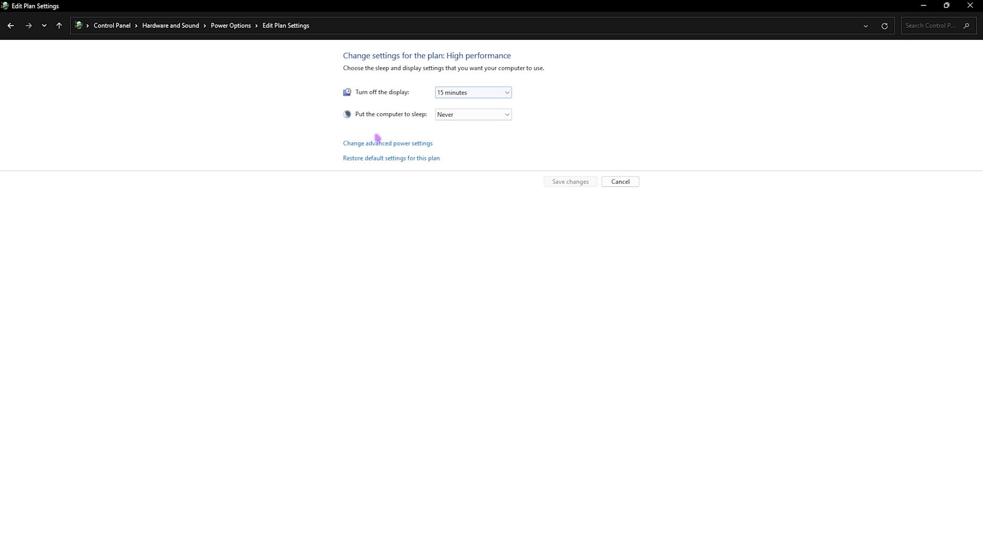
pyautogui.click(380, 145)
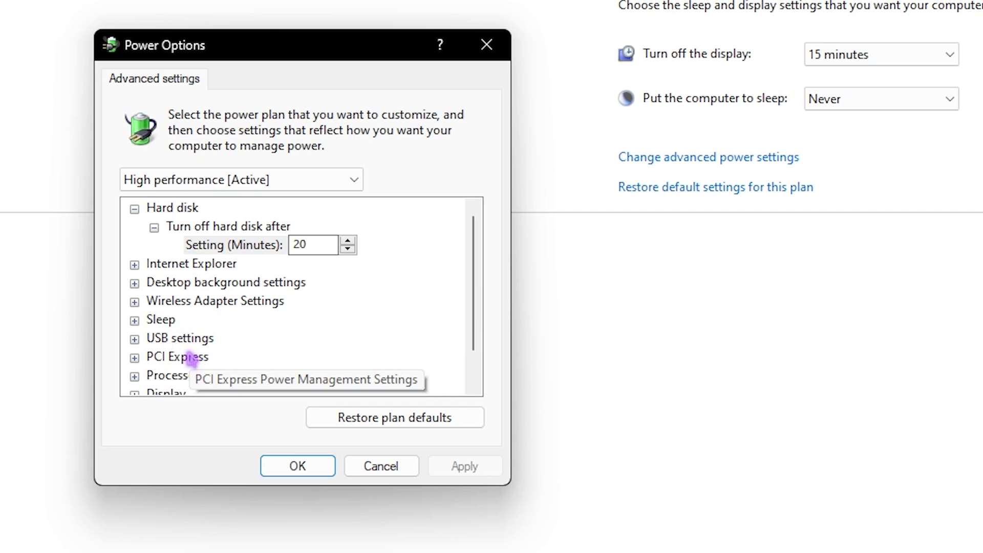
# Step: Turn PCI Express Link State Power Management Off and expand Processor power management
pyautogui.scroll(-1, 236, 342)
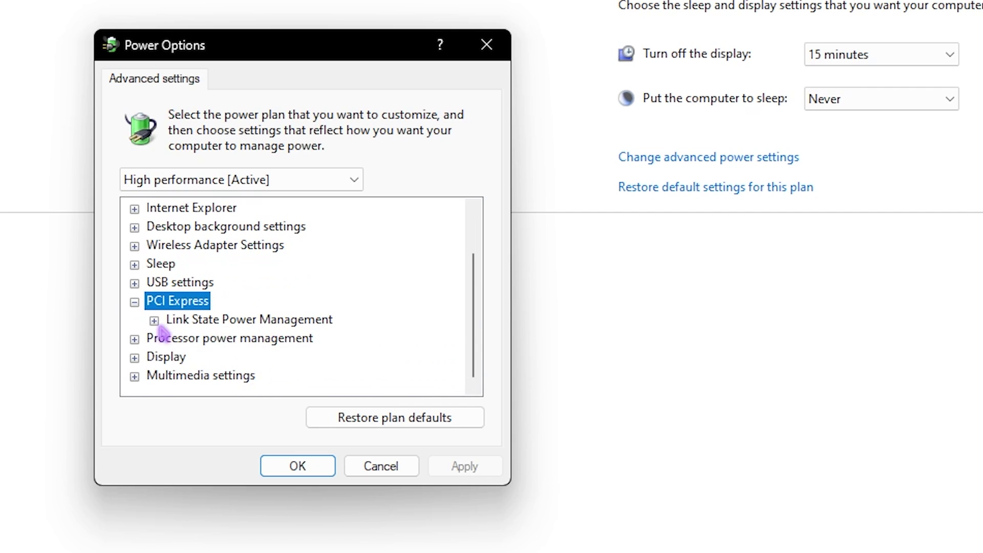
pyautogui.click(154, 319)
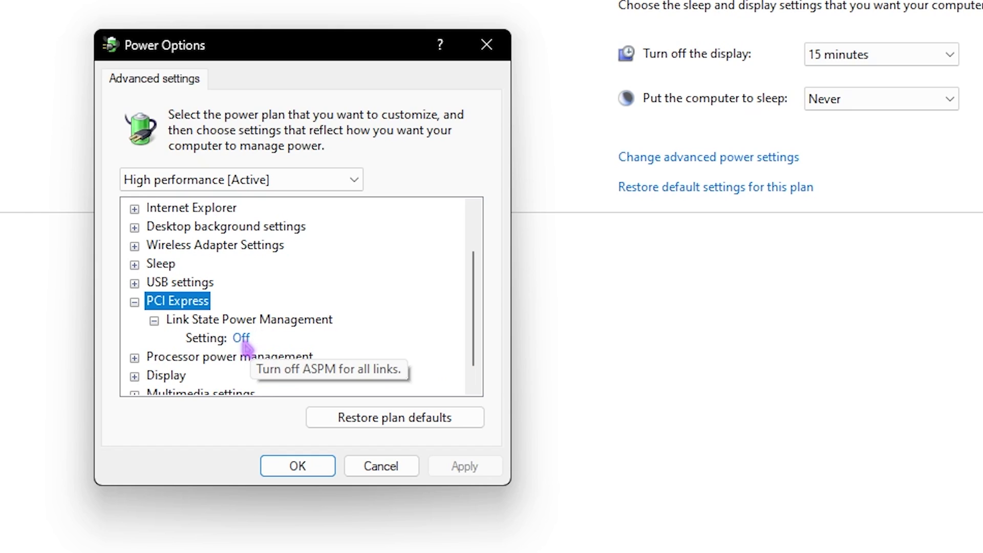
pyautogui.scroll(-1, 277, 347)
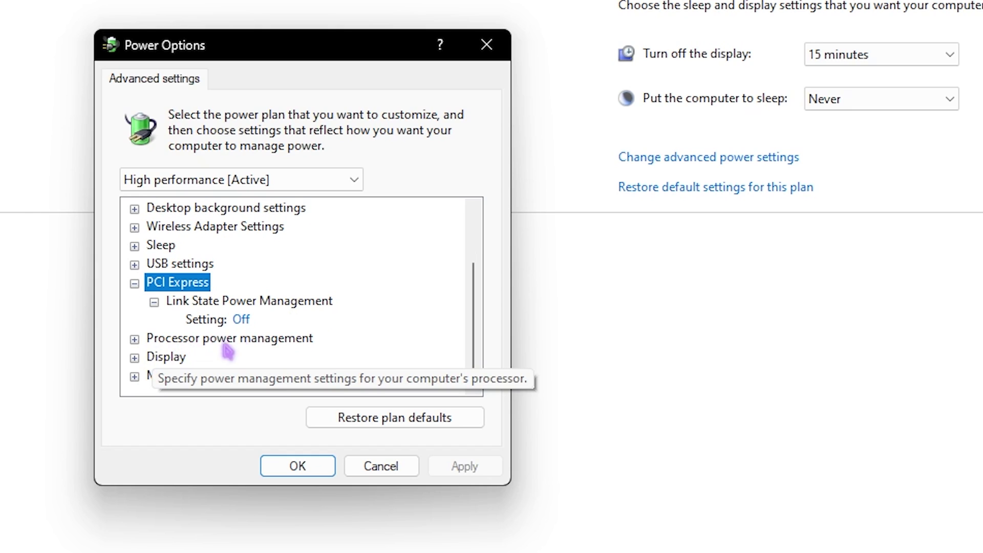
pyautogui.click(135, 338)
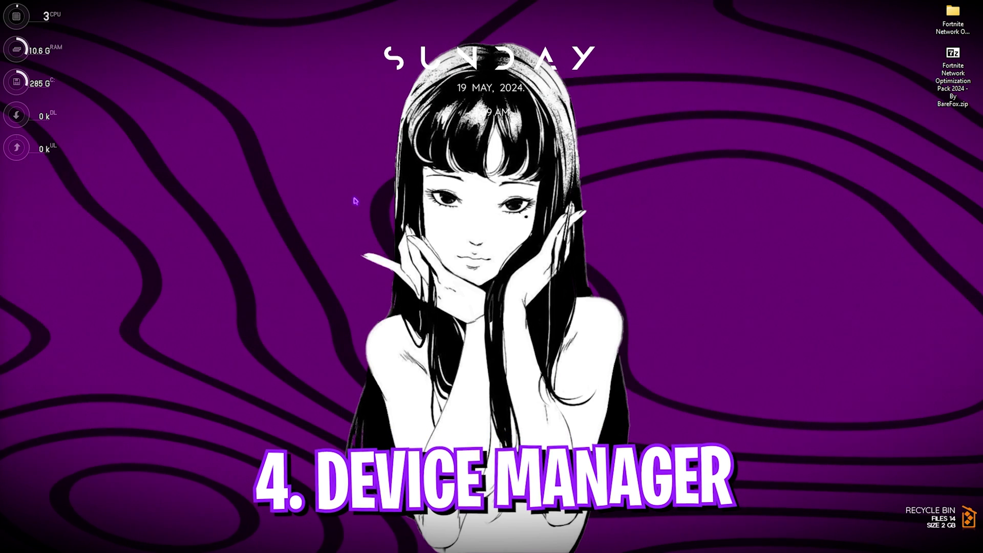
# Step: Launch Device Manager and expand Network adapters
pyautogui.press('super')
pyautogui.write('device Manager')
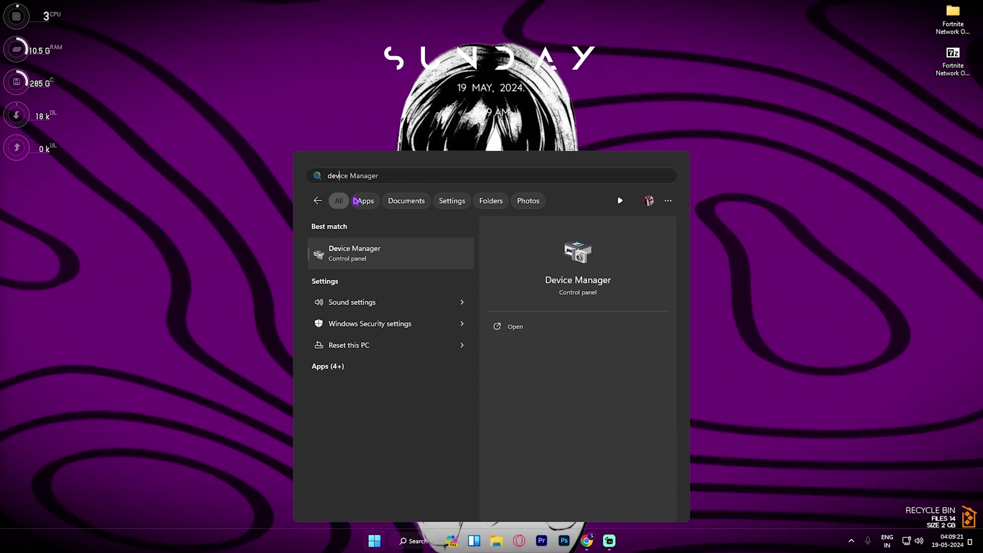
pyautogui.press('Return')
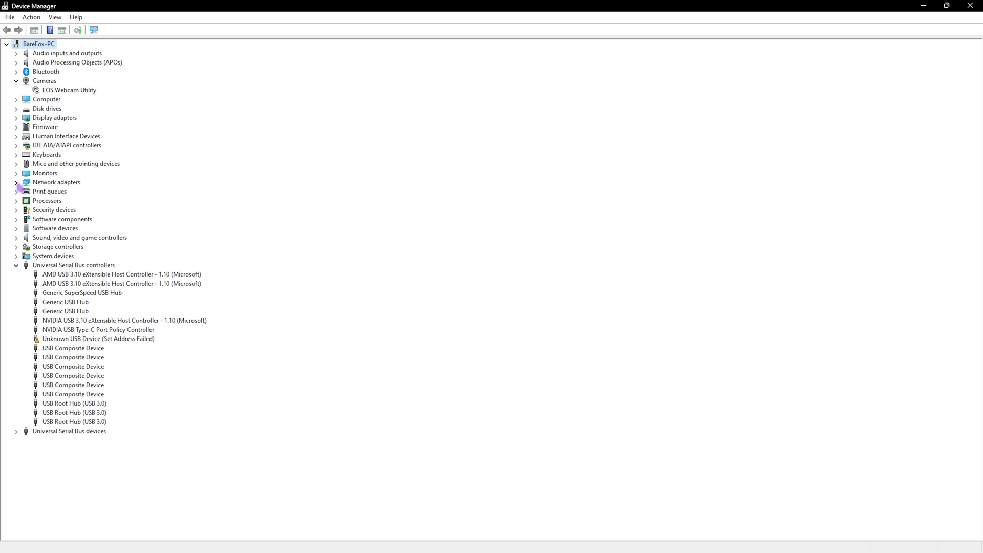
pyautogui.click(16, 183)
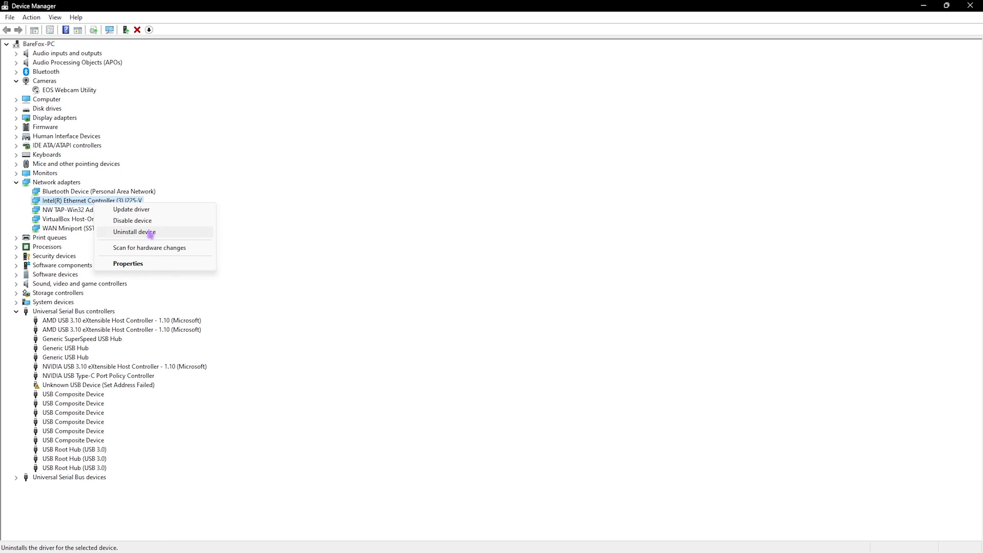
# Step: Confirm the Intel Ethernet Controller's Power Management has power-saving turn-off unticked
pyautogui.click(131, 264)
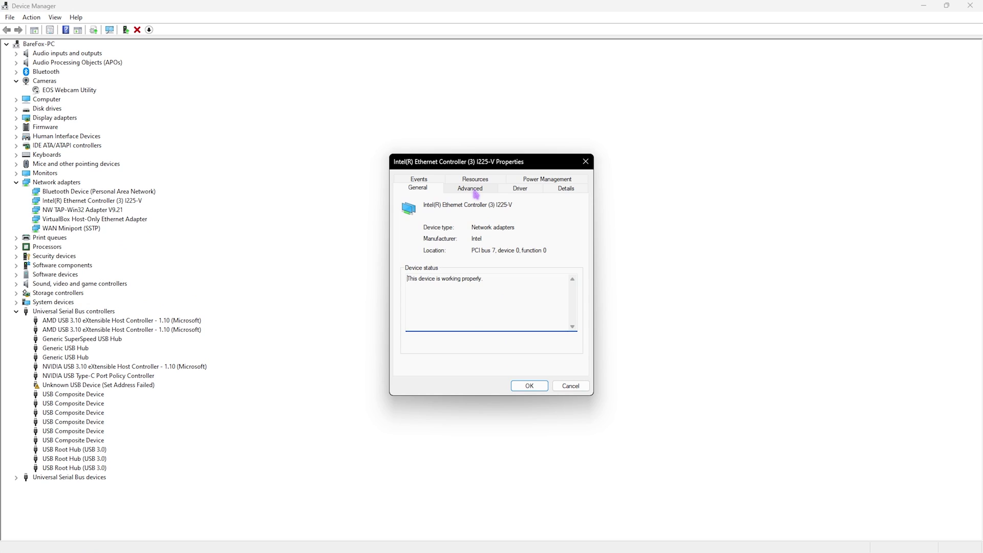
pyautogui.click(548, 180)
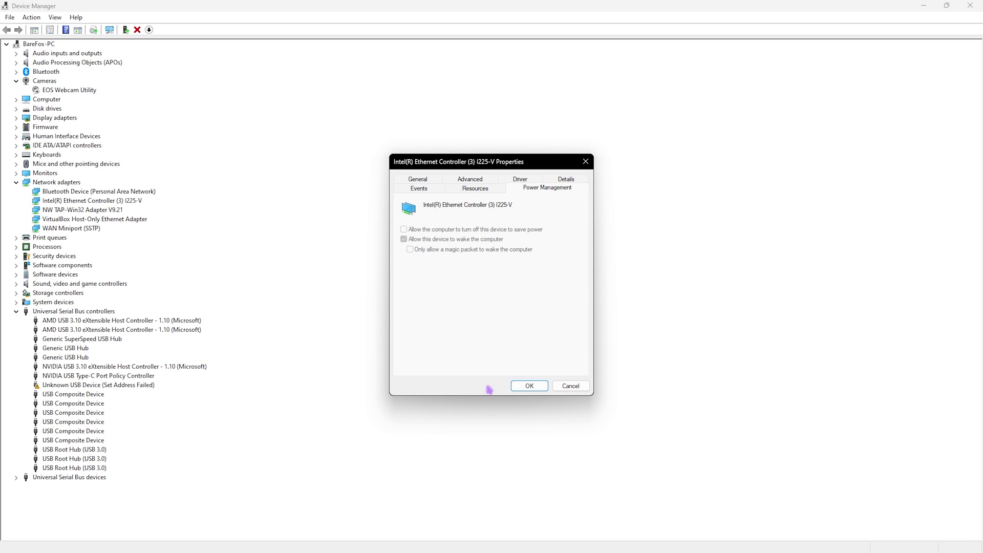
pyautogui.click(532, 389)
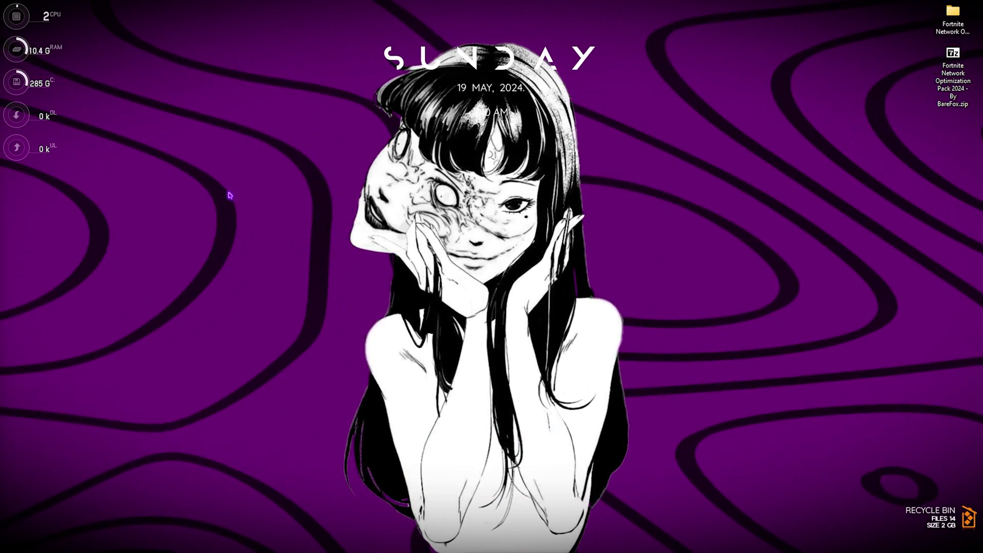
# Step: Run msconfig and keep the boot processor count at 24 in Advanced options
pyautogui.press('super+r')
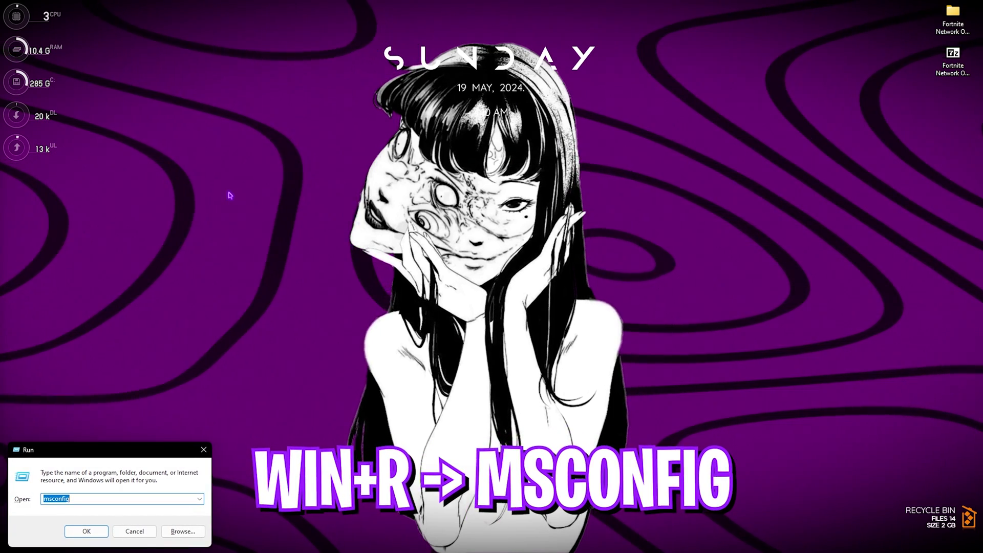
pyautogui.press('Return')
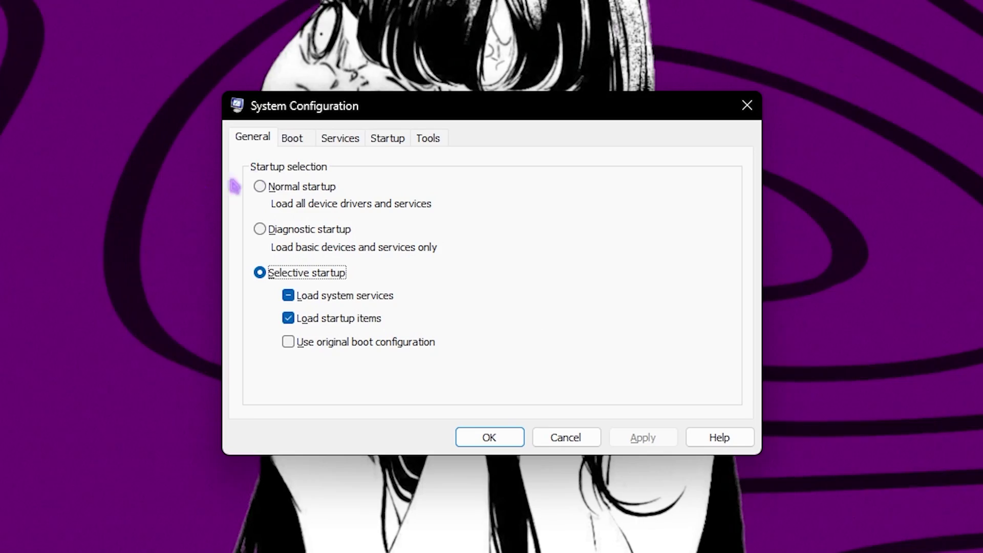
pyautogui.click(291, 141)
pyautogui.click(307, 271)
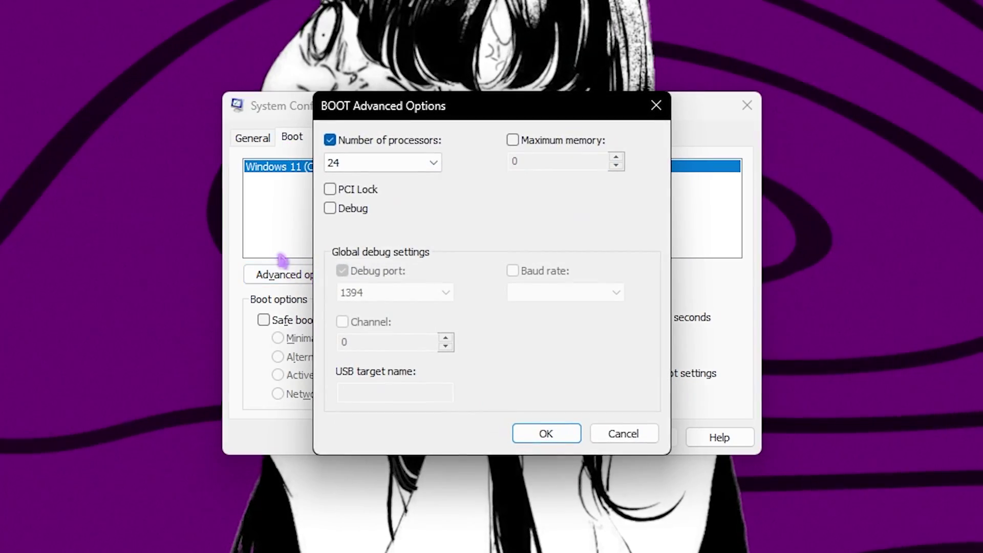
pyautogui.click(360, 164)
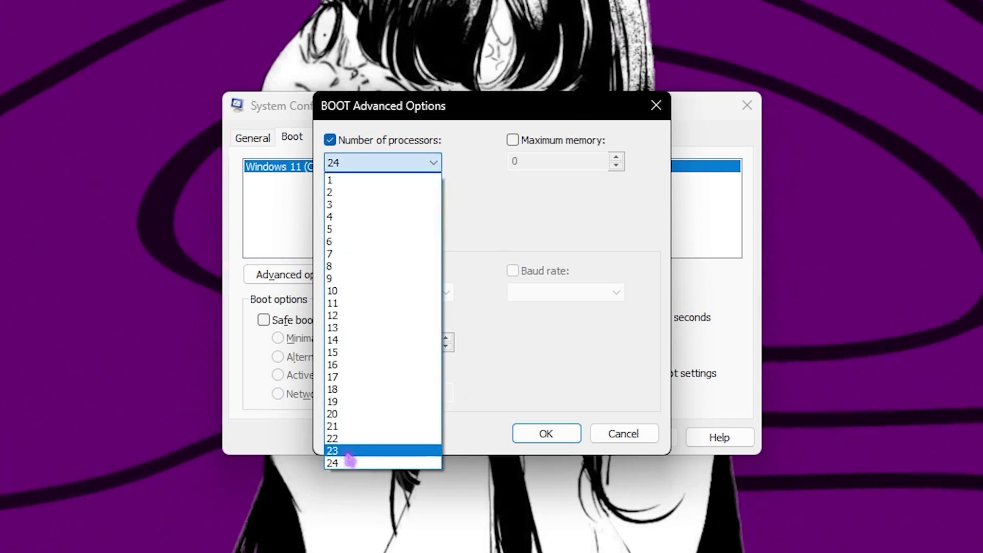
pyautogui.click(347, 462)
pyautogui.click(546, 433)
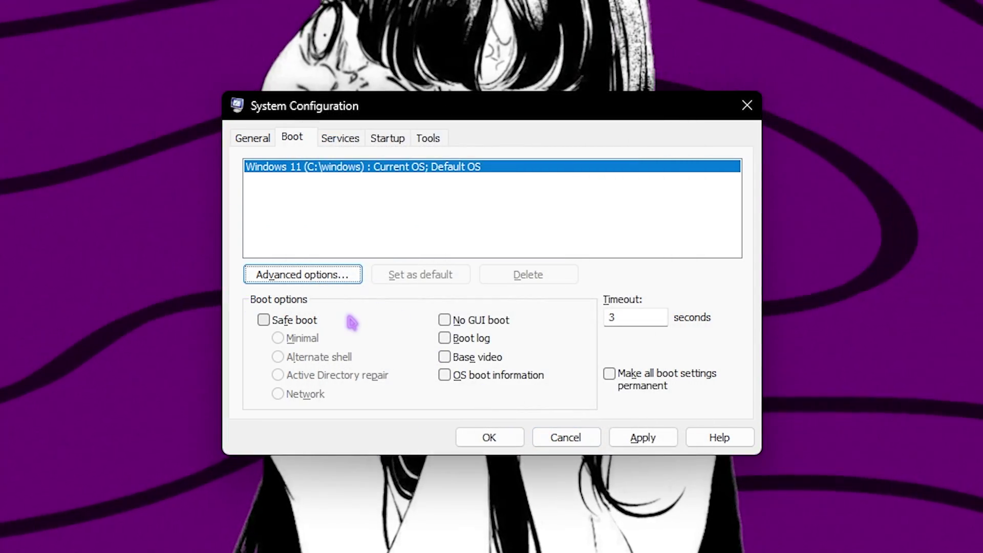
# Step: Hide all Microsoft services, review the rest, and open Task Manager from Startup
pyautogui.click(340, 137)
pyautogui.click(260, 405)
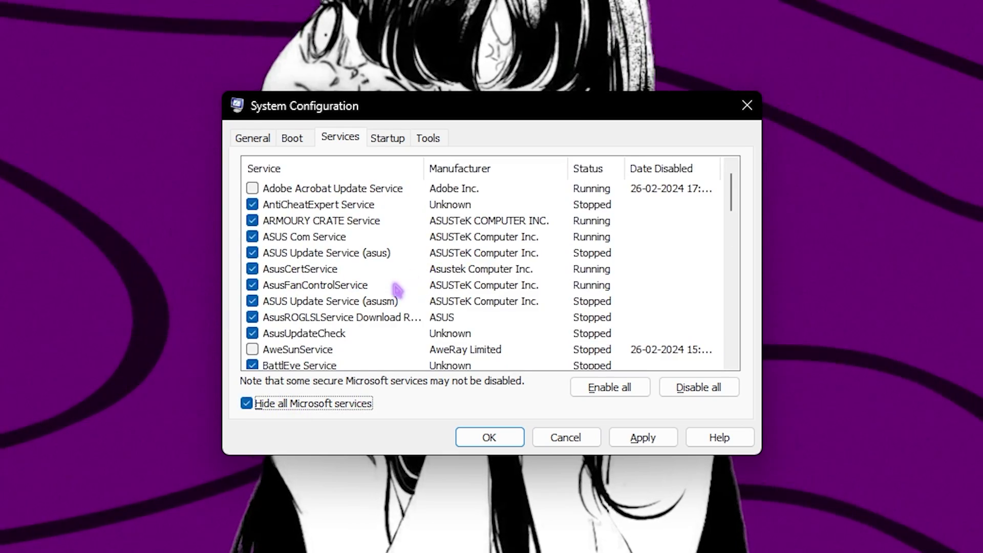
pyautogui.scroll(-1, 398, 287)
pyautogui.scroll(1, 306, 296)
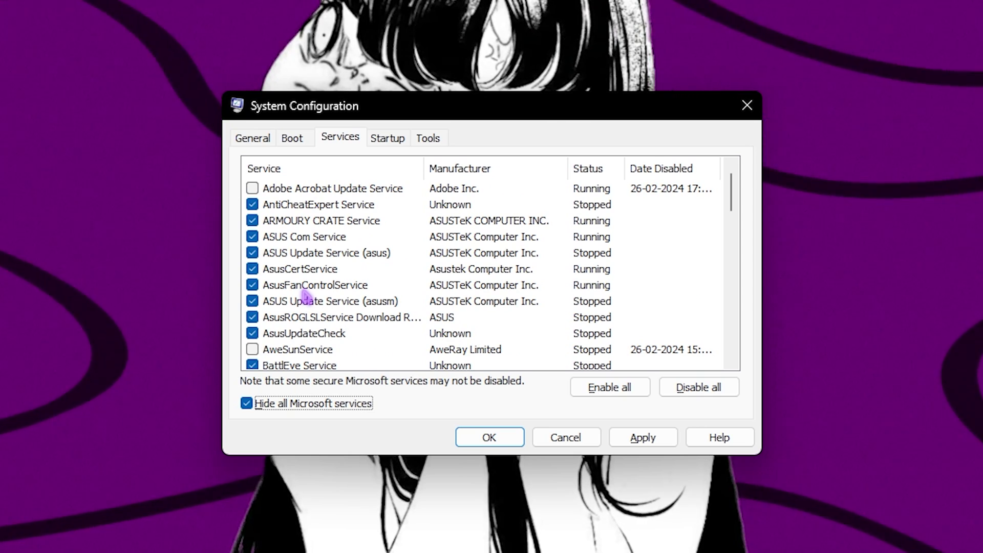
pyautogui.scroll(-1, 306, 295)
pyautogui.scroll(-1, 317, 297)
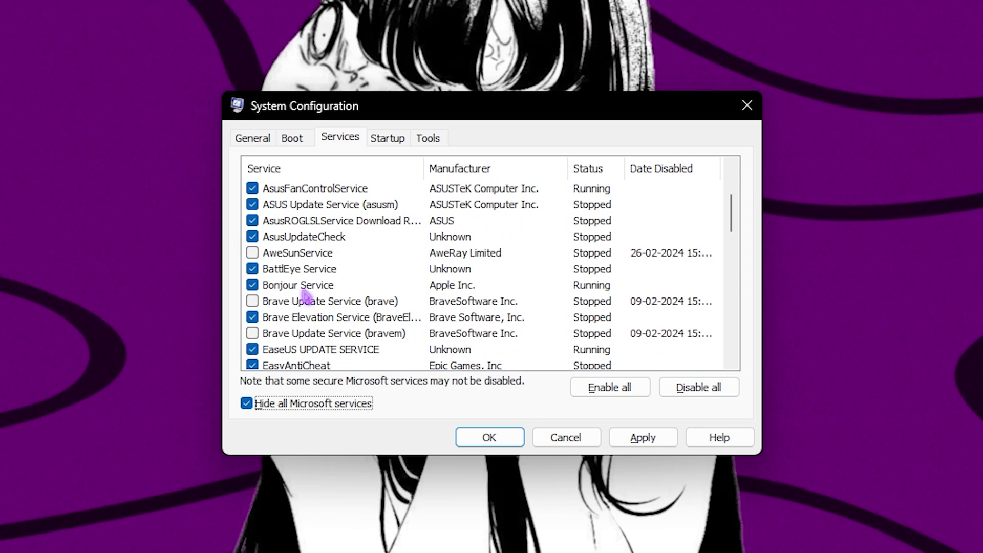
pyautogui.scroll(-2, 342, 306)
pyautogui.scroll(-1, 290, 316)
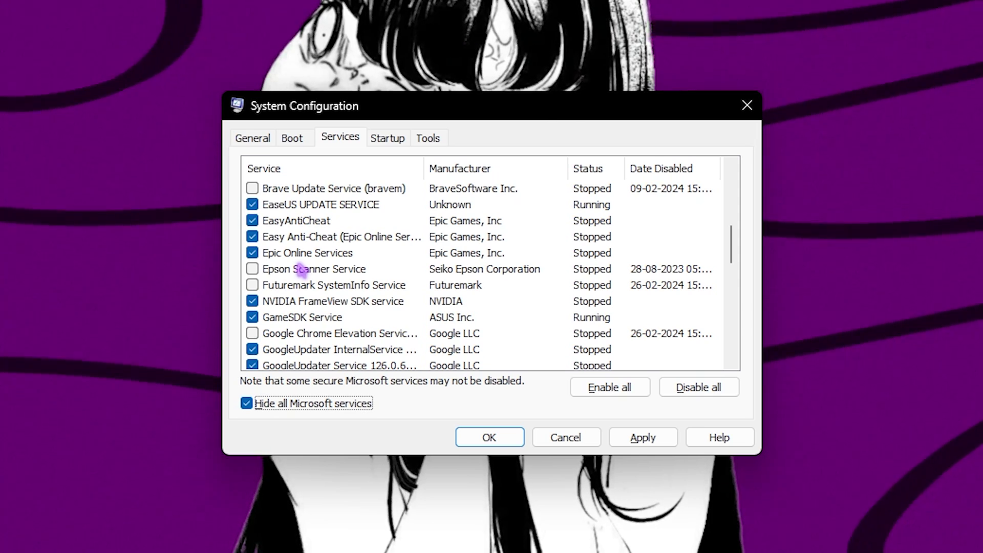
pyautogui.click(391, 141)
pyautogui.click(477, 196)
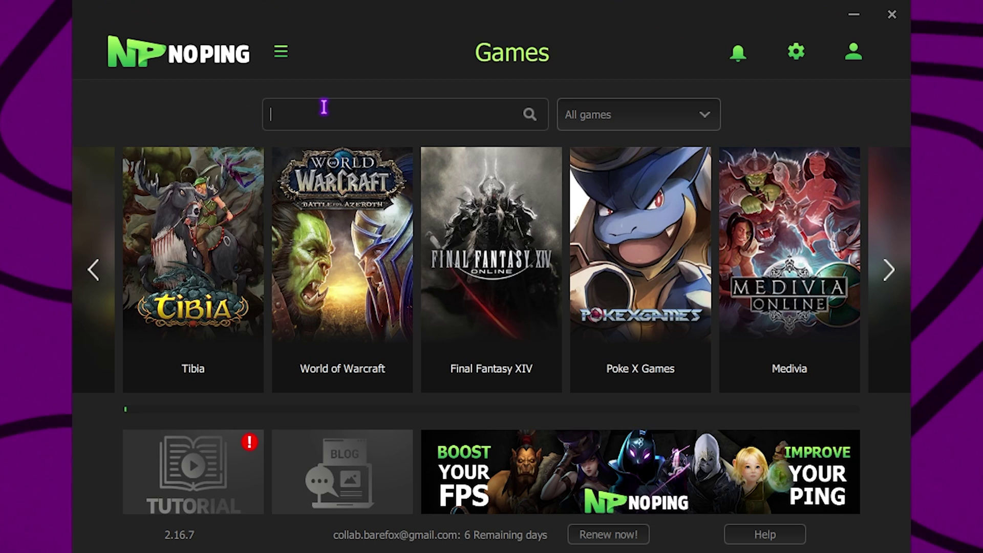
# Step: Optimize Fortnite in NoPing on the Dubai 01 server, then return to the games list
pyautogui.write('For')
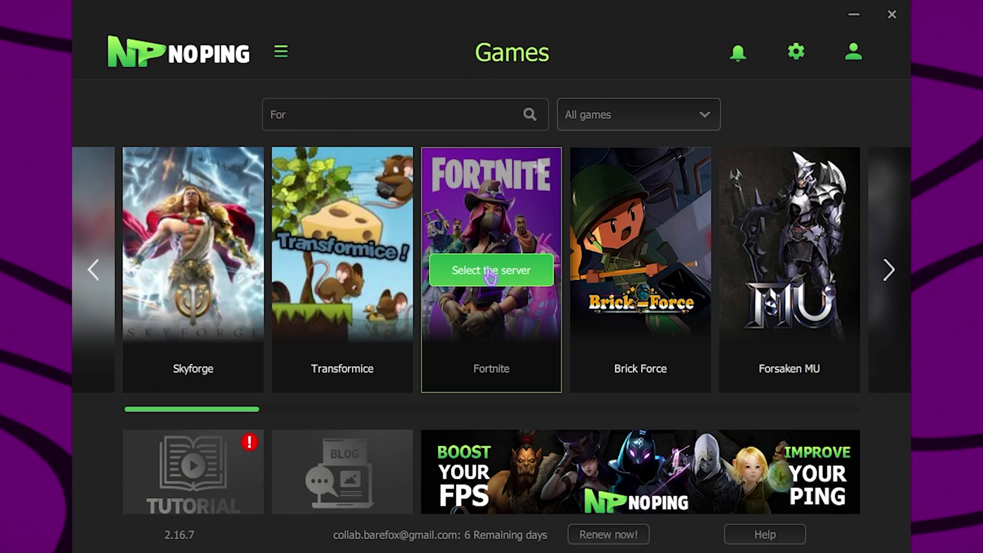
pyautogui.click(488, 272)
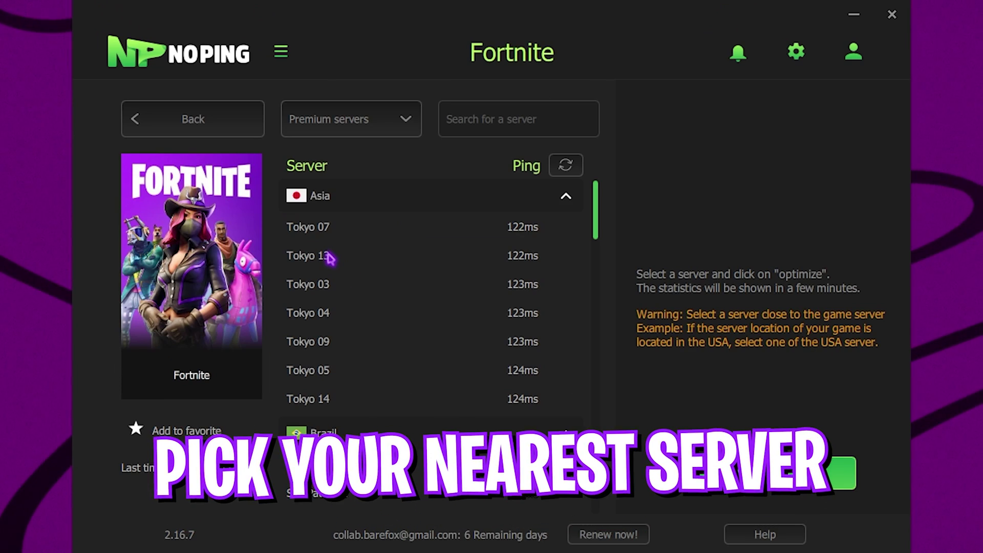
pyautogui.scroll(-10, 325, 256)
pyautogui.click(322, 223)
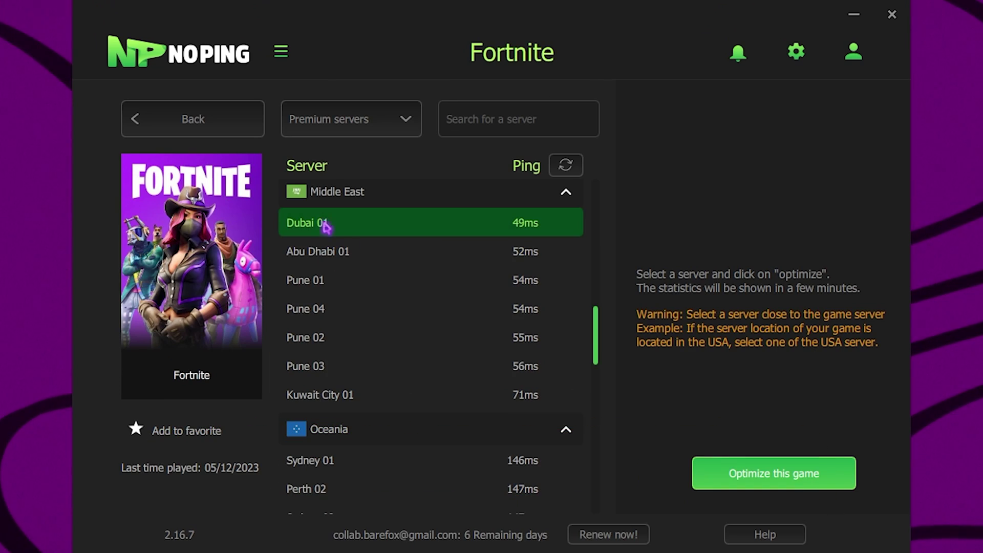
pyautogui.click(784, 476)
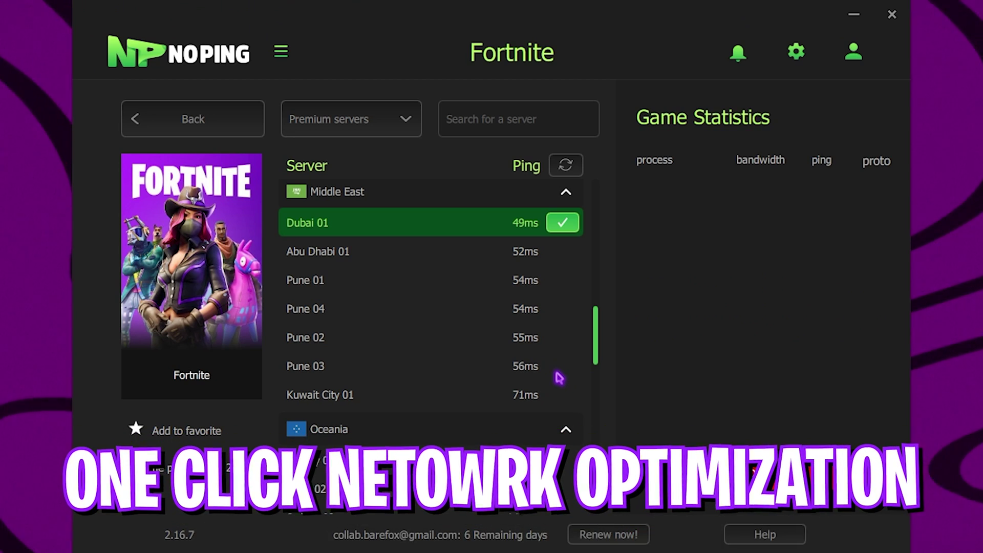
pyautogui.click(221, 131)
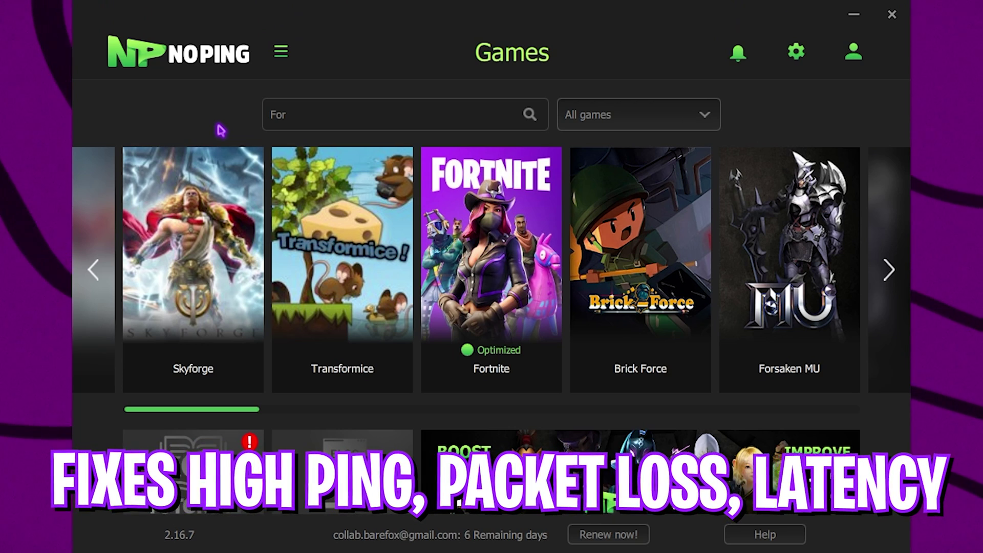
pyautogui.click(796, 53)
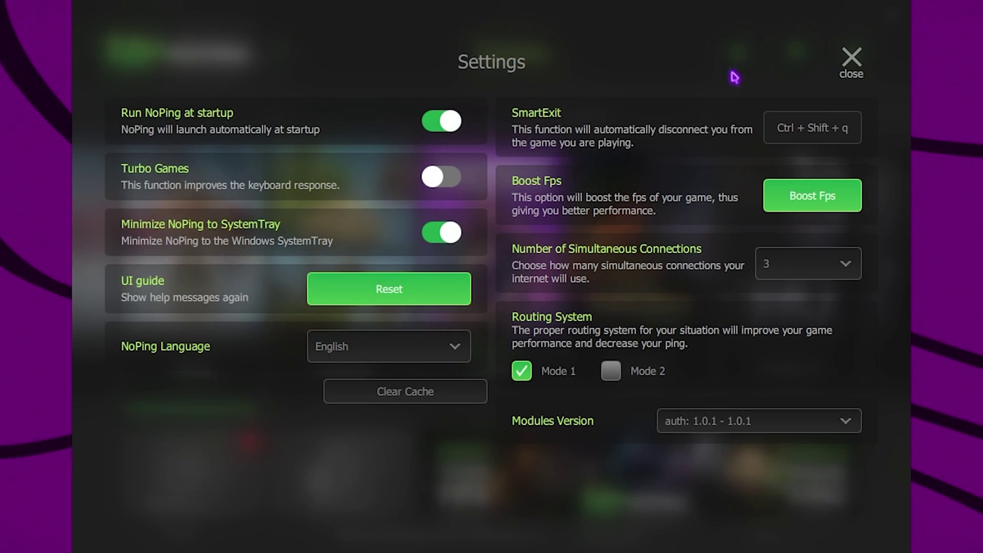
# Step: Turn on Turbo Games in NoPing and bring up the Boost Fps tweaks
pyautogui.click(445, 176)
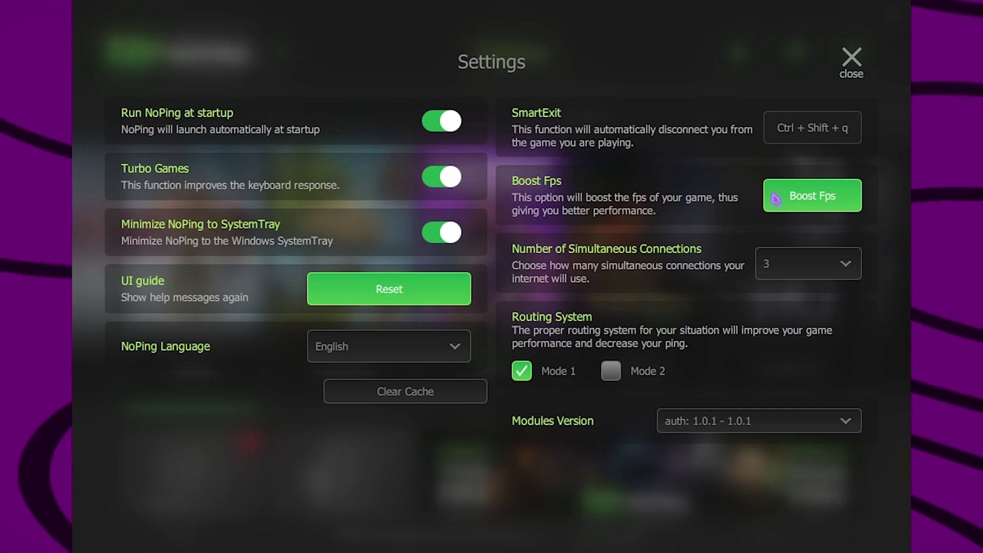
pyautogui.click(816, 196)
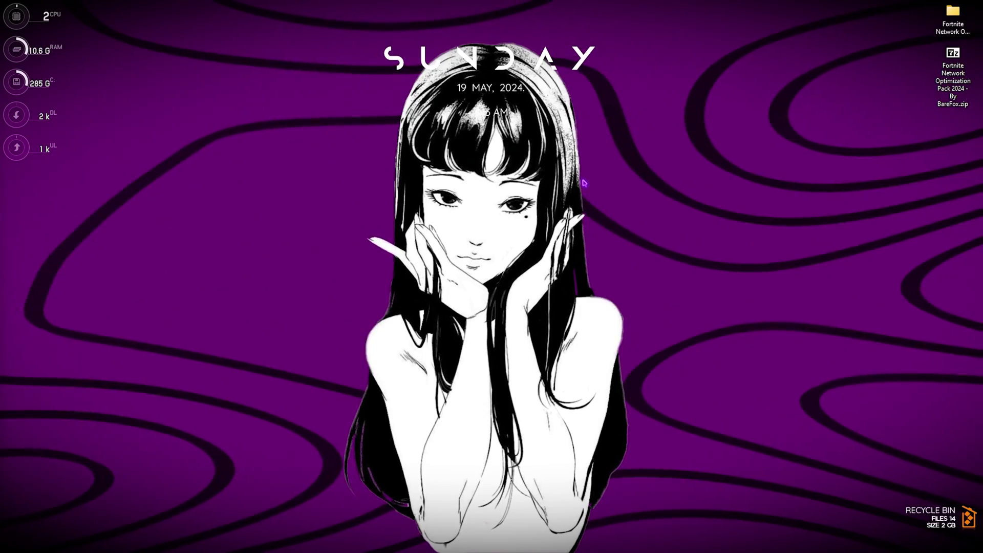
# Step: Search for 'create a restore point' and open the System Protection settings
pyautogui.press('super')
pyautogui.write('cr')
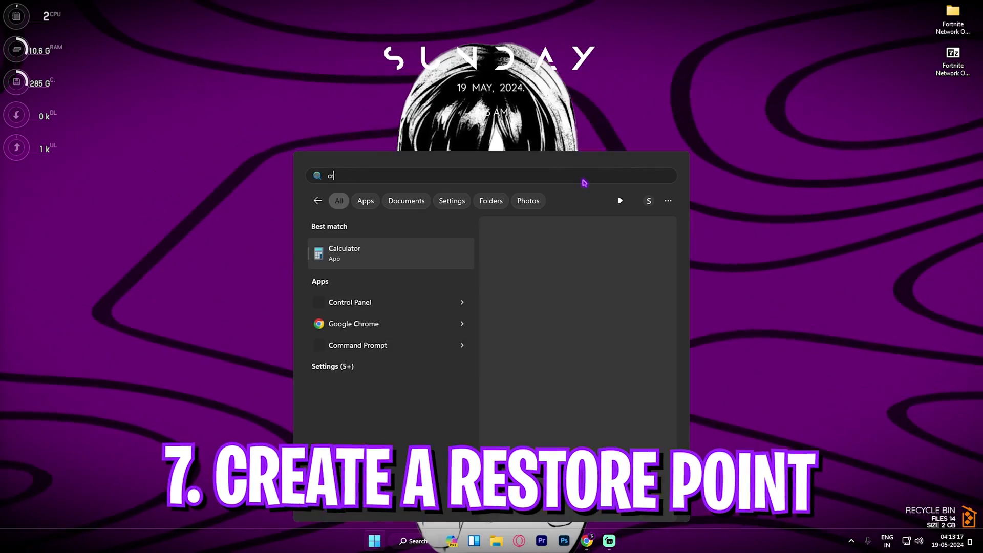
pyautogui.write('eate a restore point')
pyautogui.press('Return')
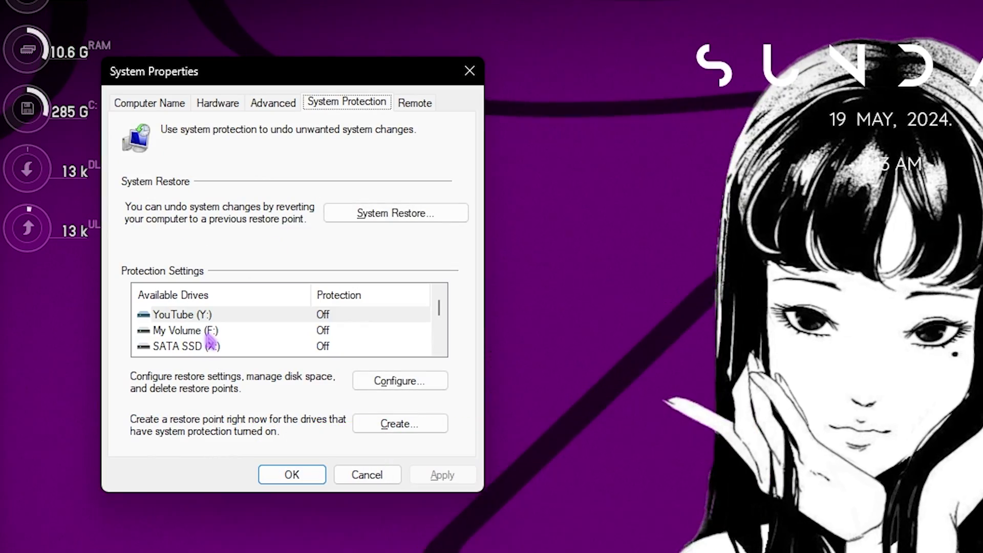
pyautogui.scroll(-2, 210, 341)
# Step: Create a restore point named 'Fortnite' and close System Properties
pyautogui.click(397, 427)
pyautogui.write('Fo')
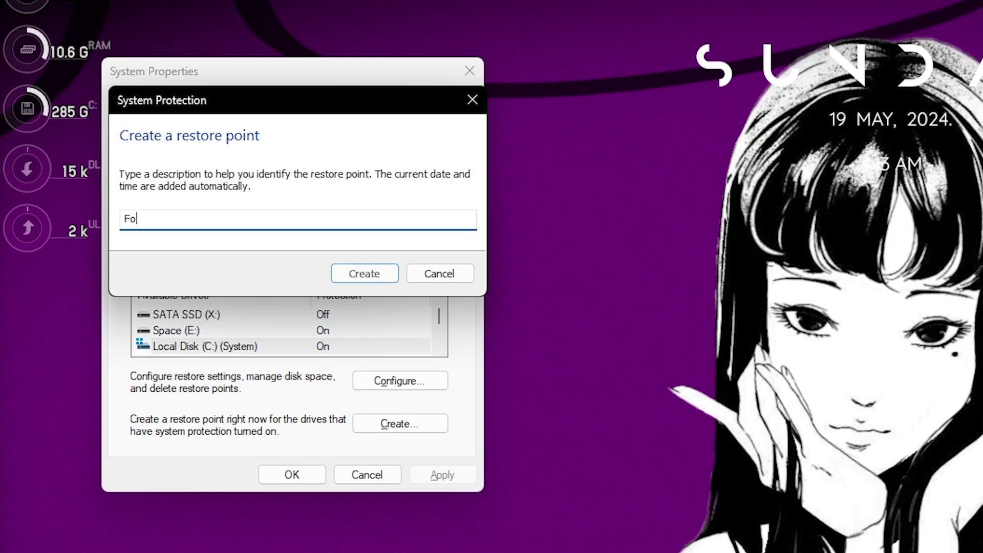
pyautogui.write('rtnite')
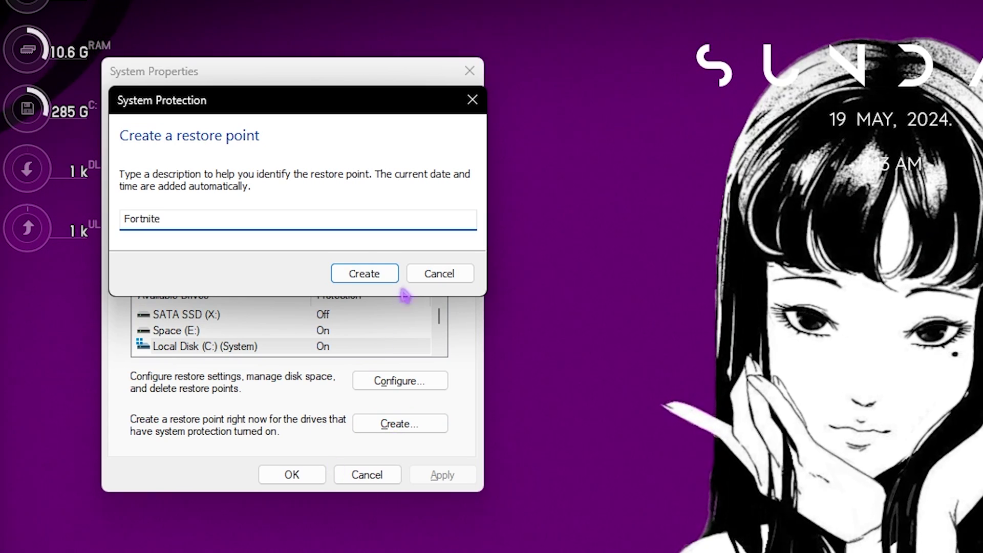
pyautogui.click(380, 281)
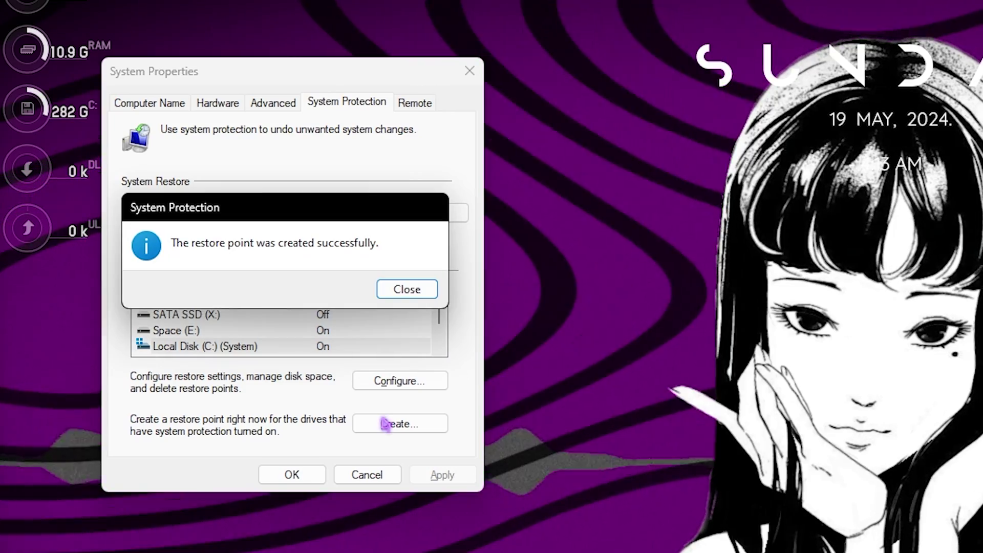
pyautogui.click(407, 287)
pyautogui.click(469, 75)
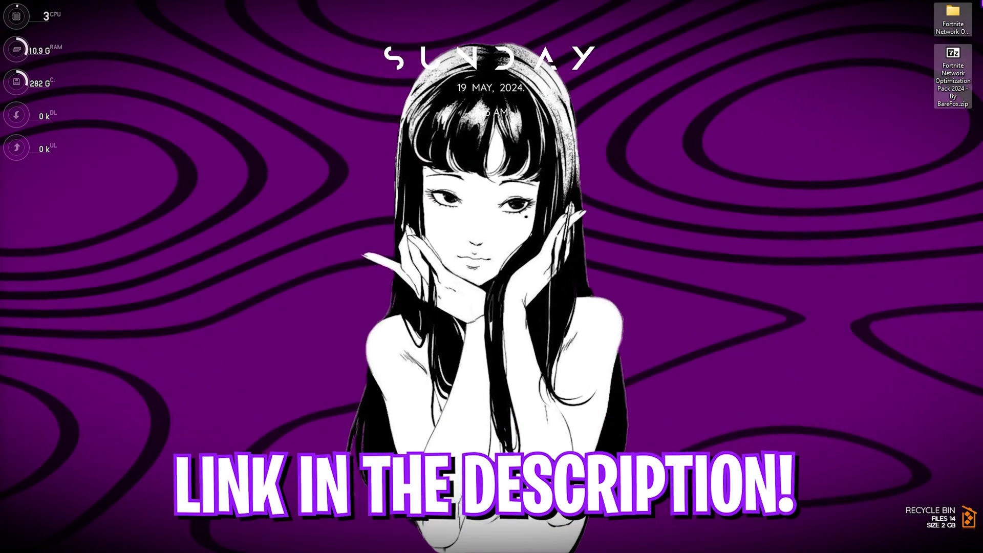
# Step: Open the optimization pack's 1 - Registry Optimization folder
pyautogui.click(954, 15)
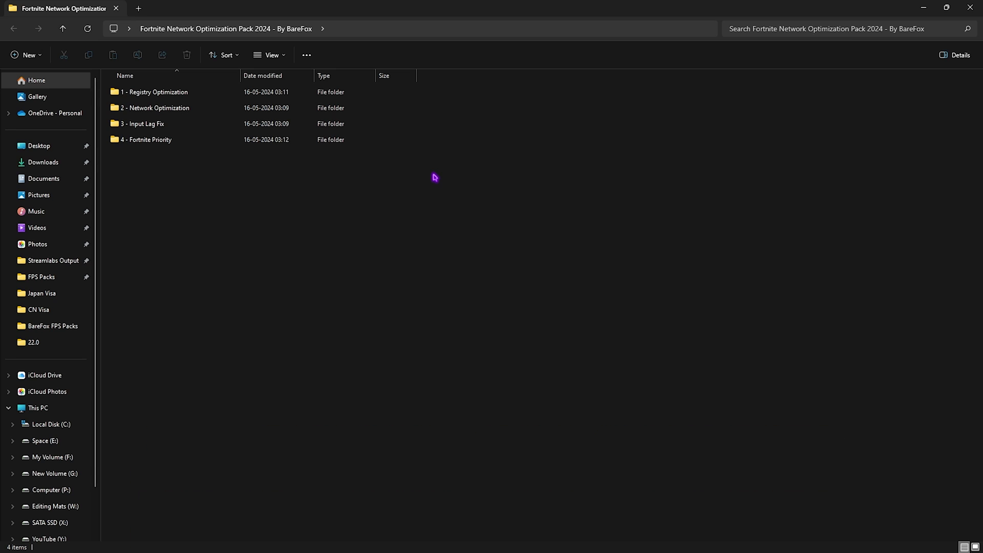
pyautogui.moveTo(153, 152); pyautogui.dragTo(153, 94)
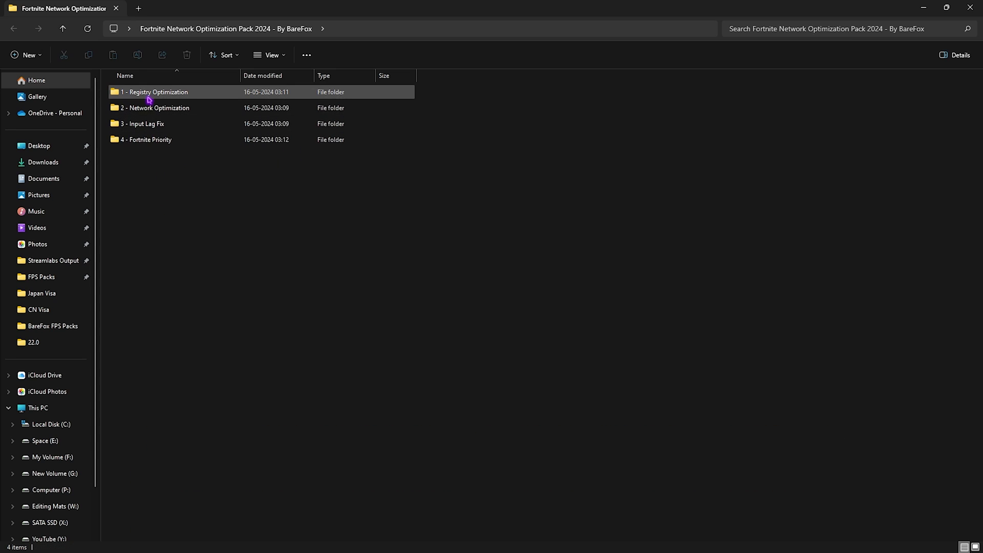
pyautogui.doubleClick(152, 94)
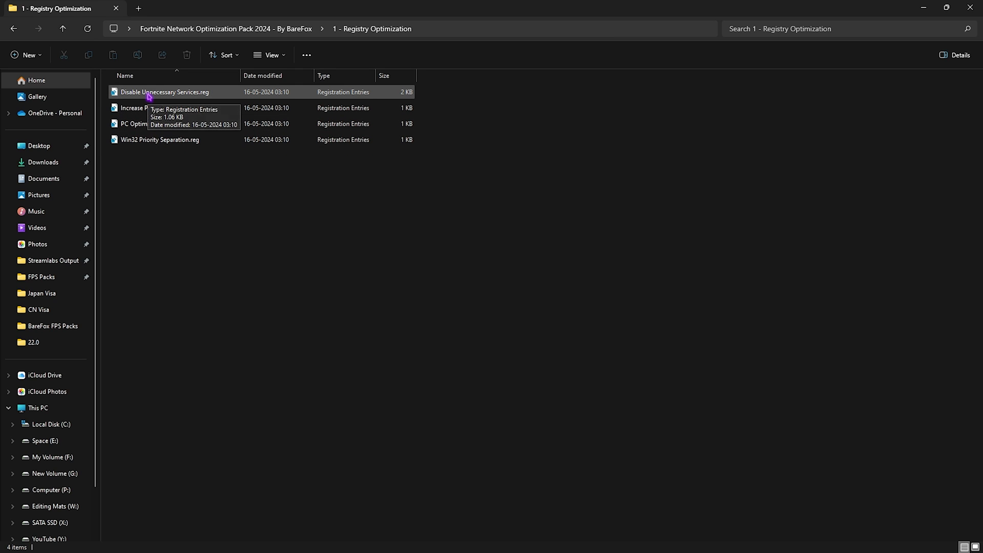
# Step: Highlight each of the four .reg files, select them all, then clear the selection
pyautogui.click(191, 109)
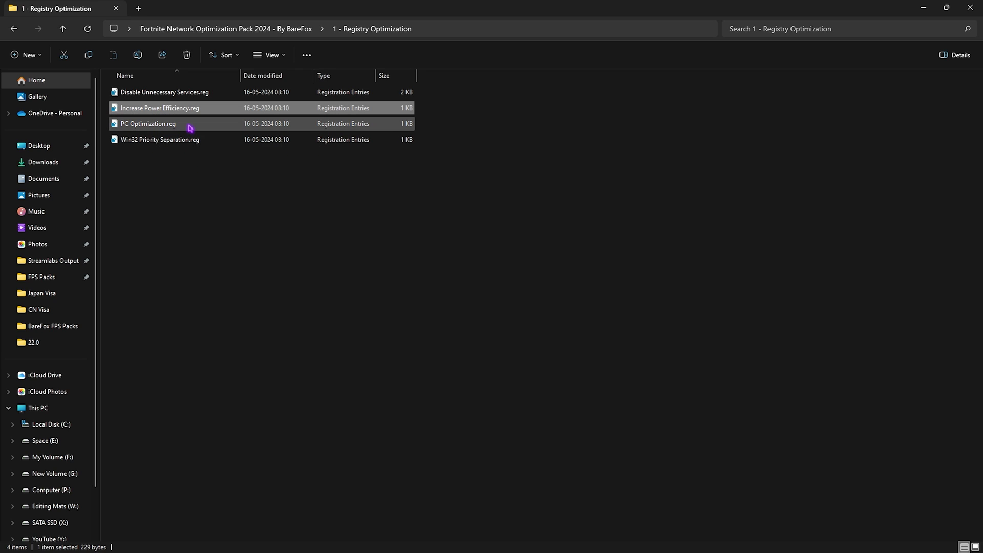
pyautogui.click(190, 124)
pyautogui.click(180, 140)
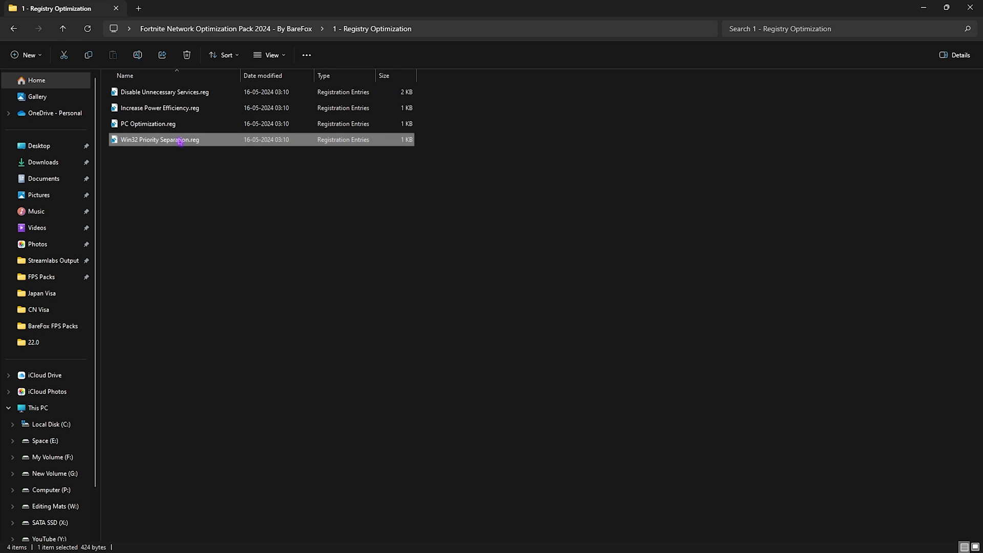
pyautogui.hotkey('ctrl', 'a')
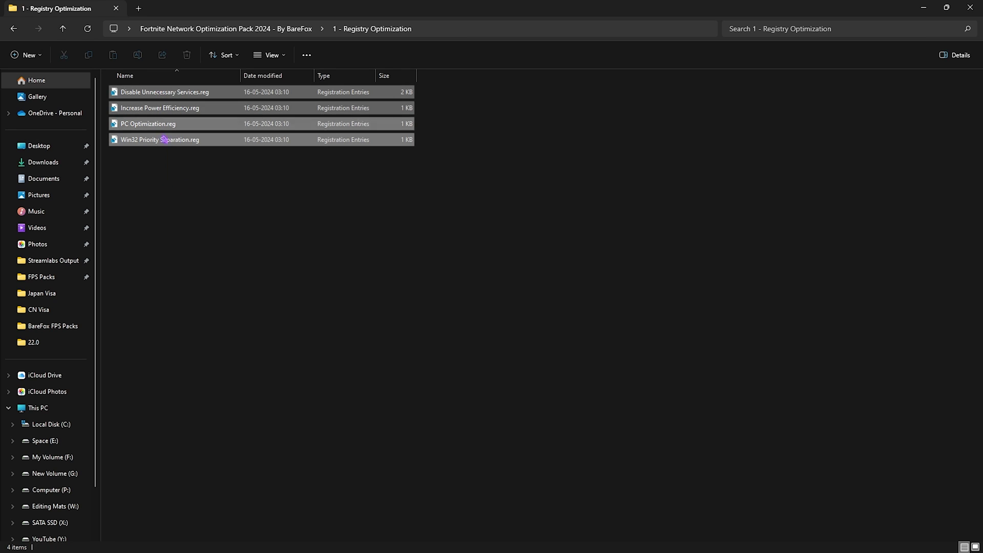
pyautogui.click(179, 189)
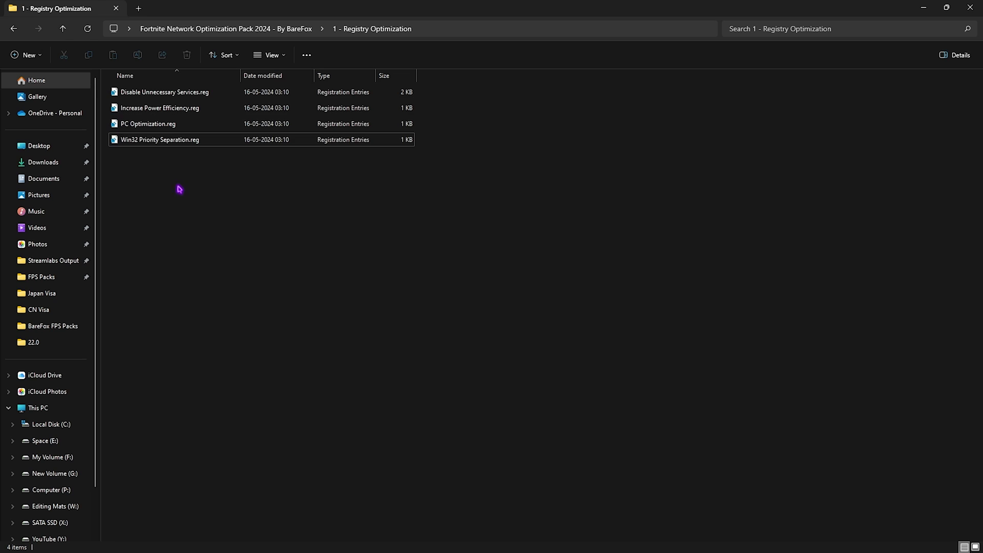
# Step: Open the pack's 2 - Network Optimization folder and select Network Optimization.bat
pyautogui.click(241, 29)
pyautogui.doubleClick(163, 114)
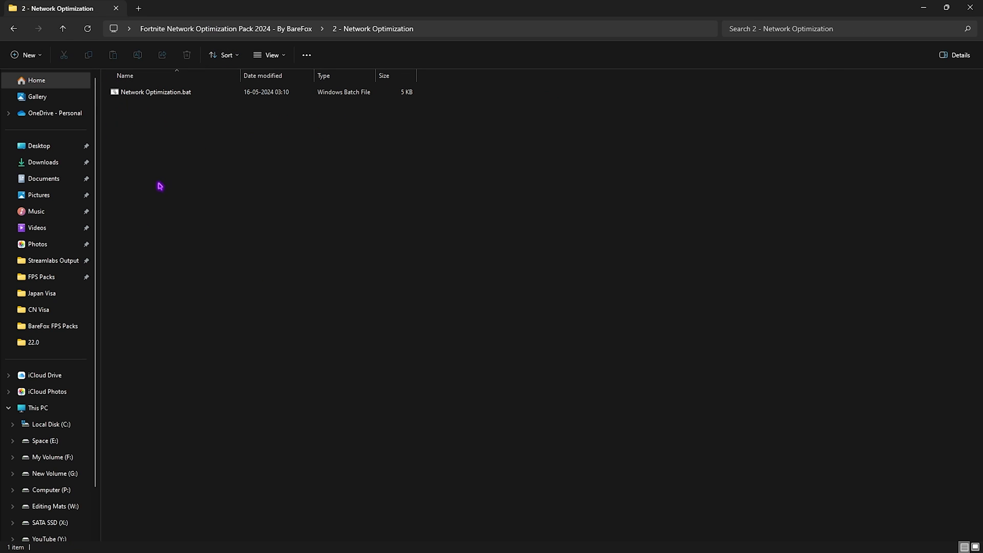
pyautogui.click(170, 95)
# Step: Read through Network Optimization.bat in Notepad, then close it
pyautogui.rightClick(170, 95)
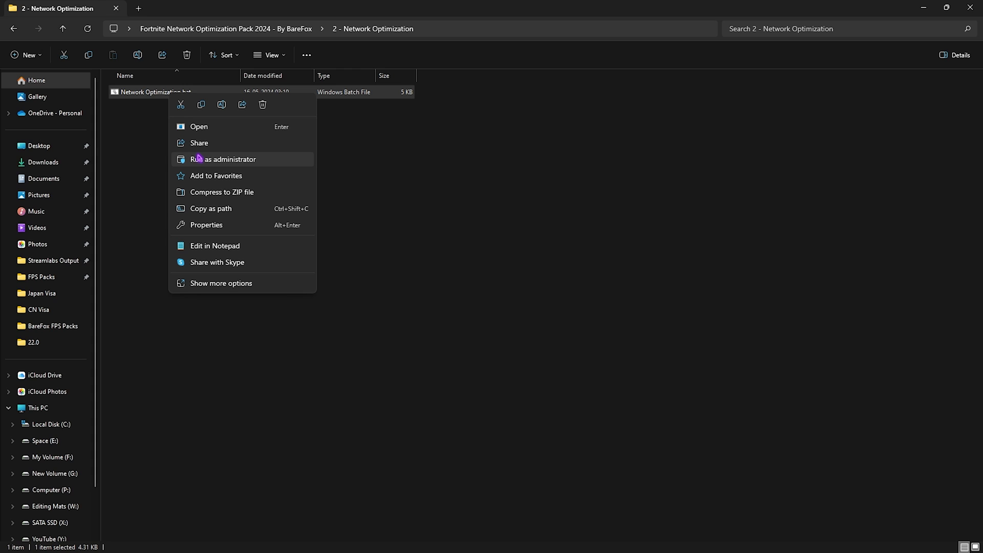
pyautogui.click(225, 246)
pyautogui.scroll(-13, 269, 274)
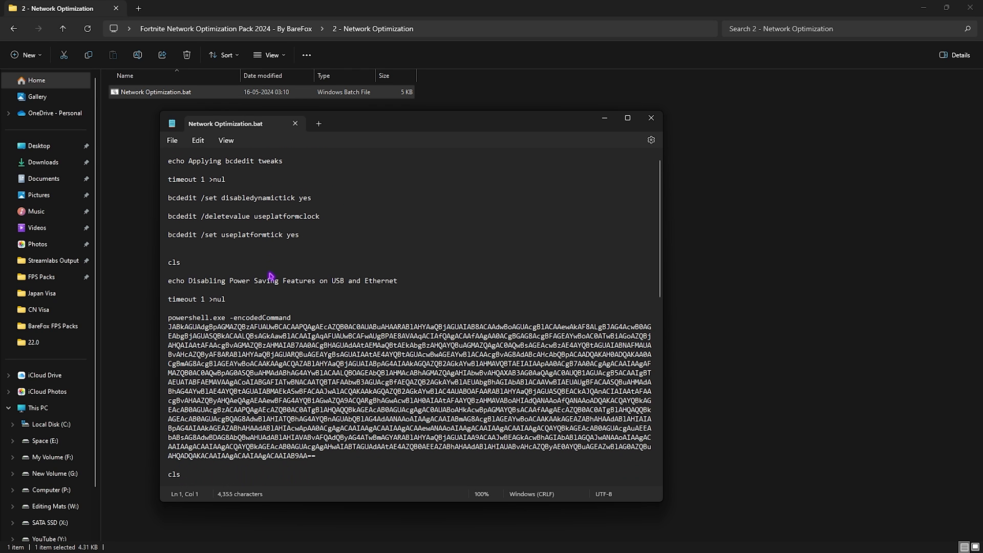
pyautogui.scroll(-5, 271, 276)
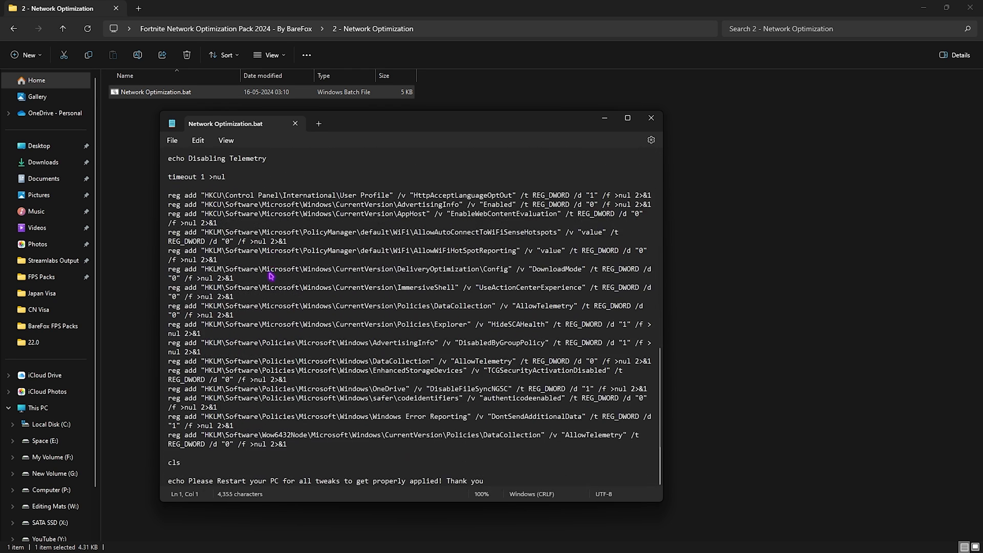
pyautogui.scroll(18, 270, 277)
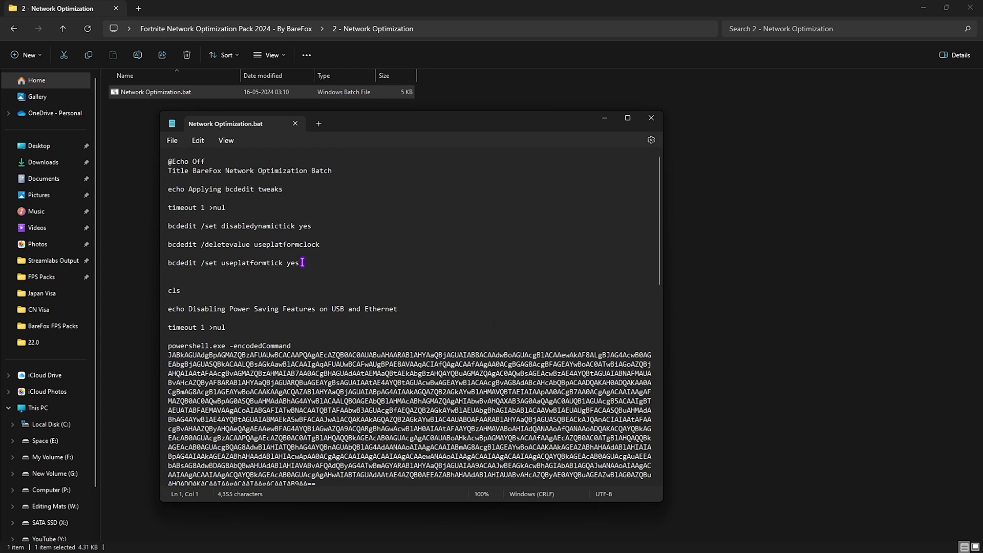
pyautogui.click(651, 118)
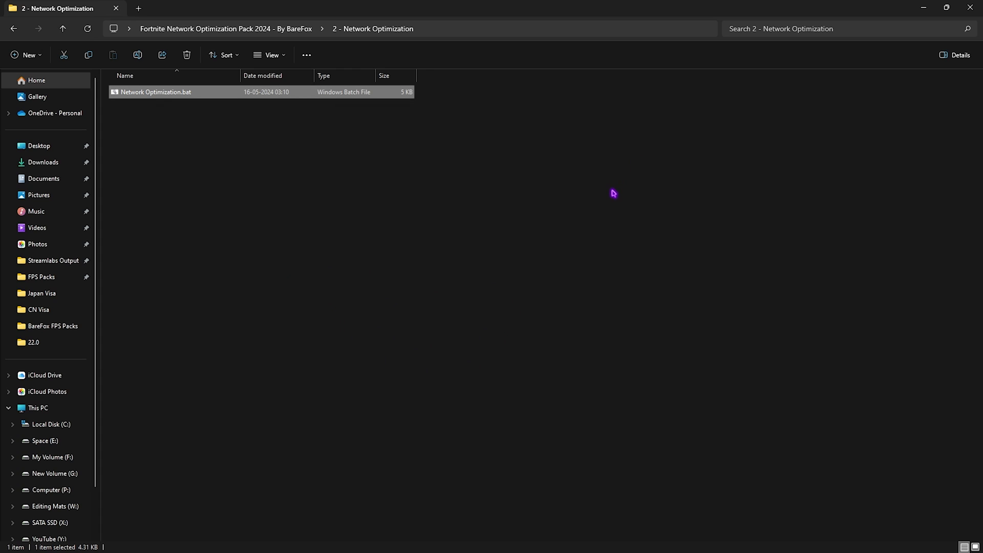
# Step: Open 3 - Input Lag Fix > Keyboard Latency Fix and select its five keyboard files
pyautogui.hotkey('alt', 'Up')
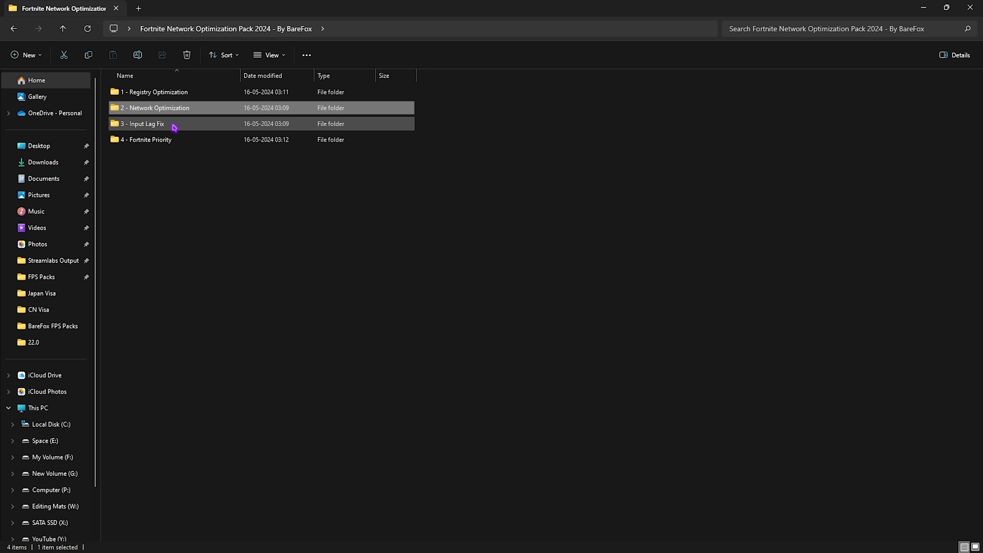
pyautogui.doubleClick(162, 125)
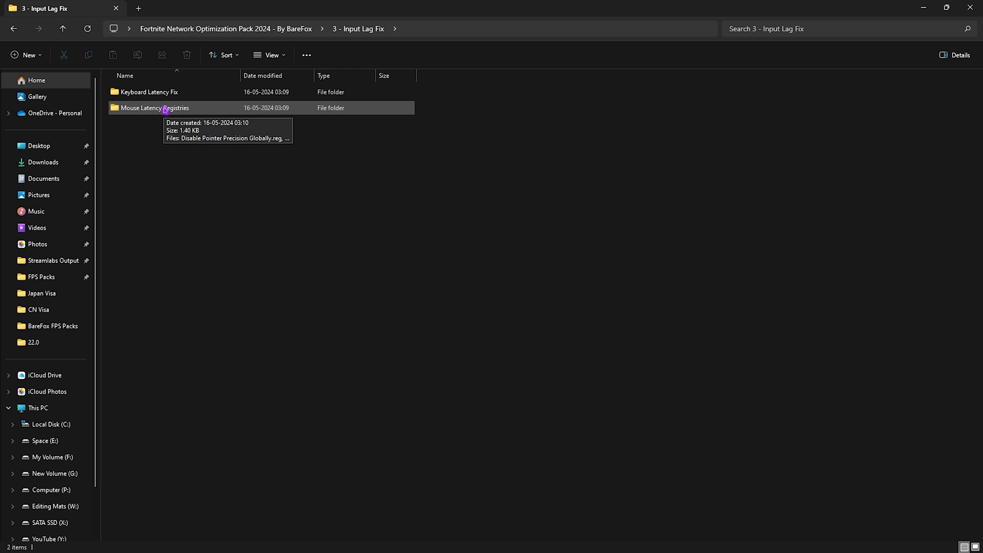
pyautogui.doubleClick(164, 92)
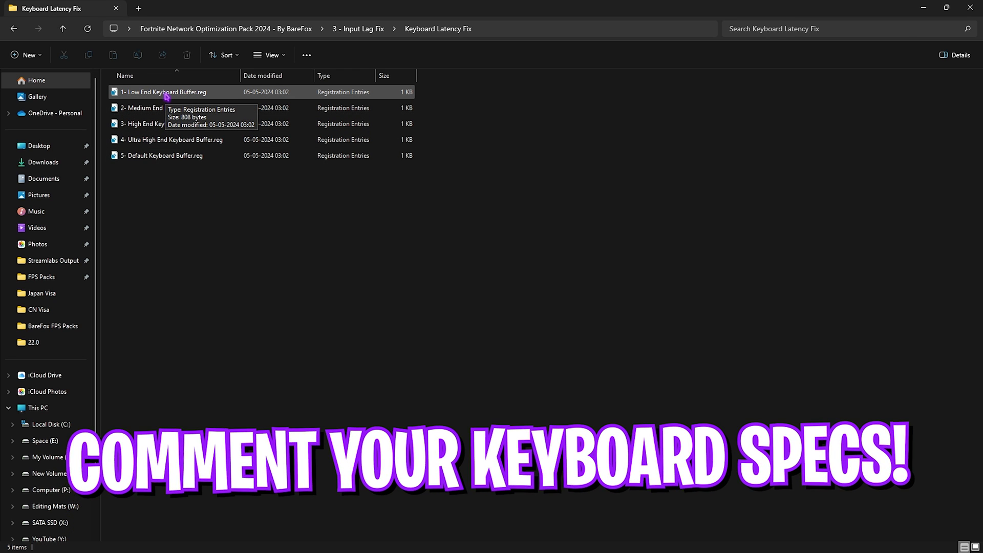
pyautogui.moveTo(186, 245); pyautogui.dragTo(187, 107)
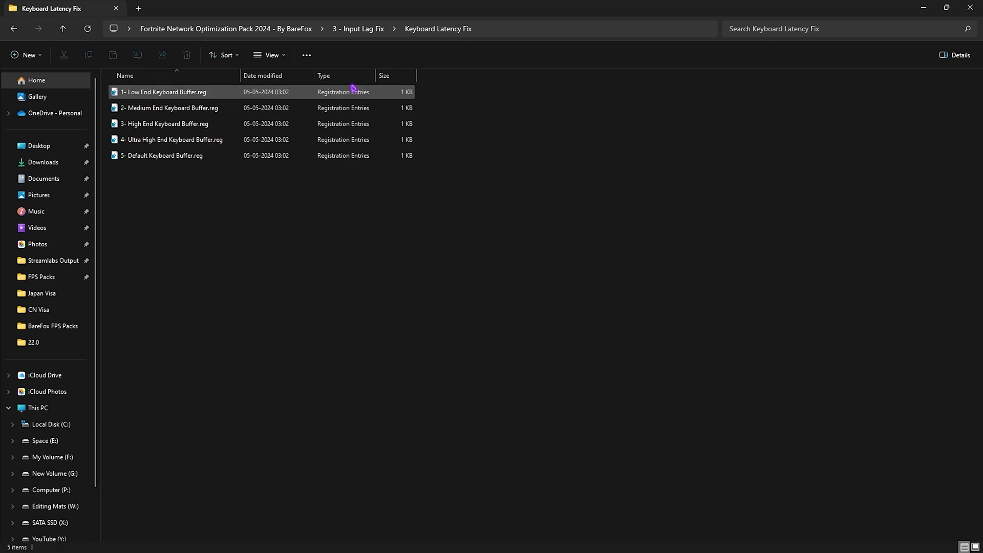
# Step: Browse the Mouse Latency Registries folder and highlight its two mouse registry files
pyautogui.click(353, 28)
pyautogui.doubleClick(199, 108)
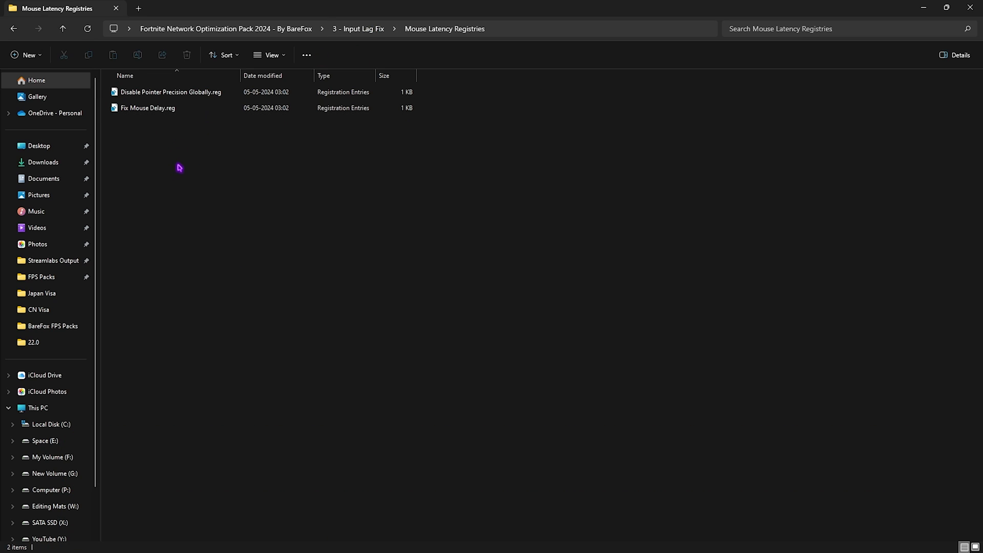
pyautogui.moveTo(179, 168)
pyautogui.mouseDown()
pyautogui.moveTo(158, 88)
pyautogui.moveTo(181, 155)
pyautogui.mouseUp()
# Step: Review the two registry files in 4 - Fortnite Priority, then return to the pack folder
pyautogui.click(286, 30)
pyautogui.doubleClick(156, 141)
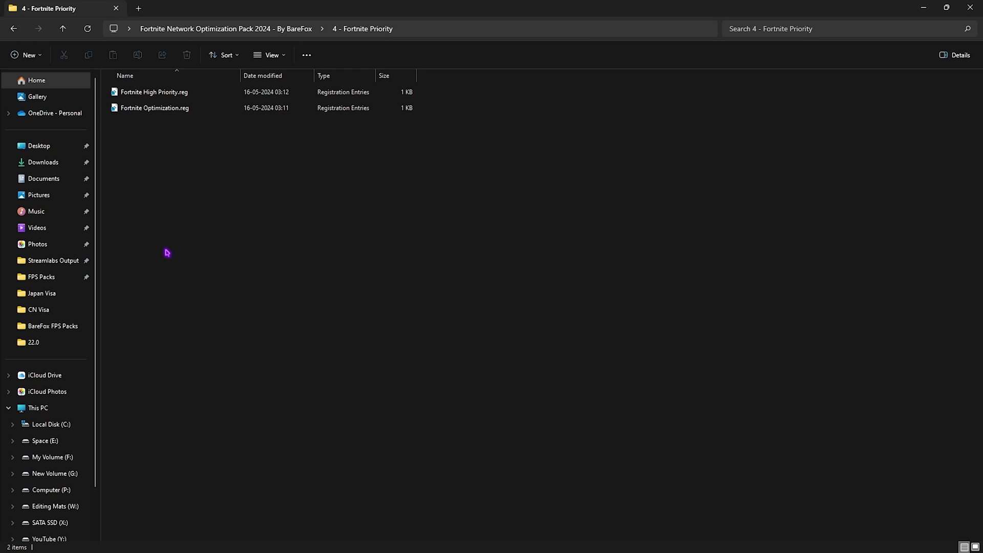
pyautogui.moveTo(172, 188); pyautogui.dragTo(159, 90)
pyautogui.click(177, 184)
pyautogui.click(14, 29)
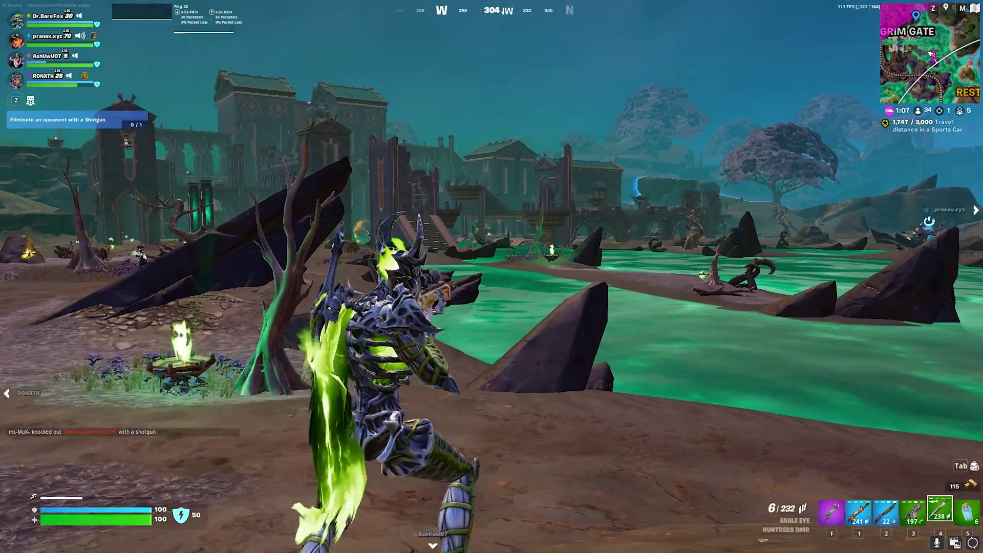
# Step: Scope in with the Huntress DMR, knock an opponent, and reload
pyautogui.rightClick(491, 276)
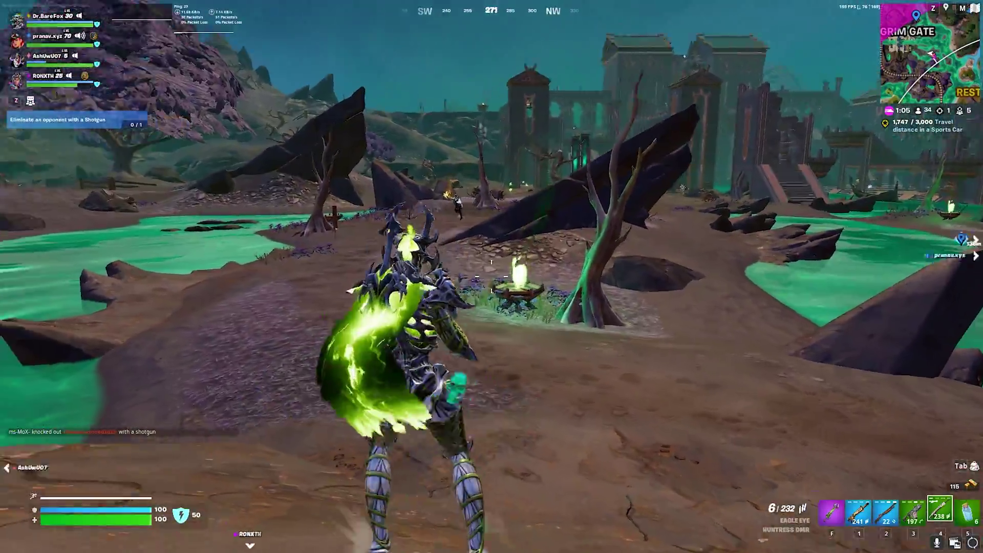
pyautogui.rightClick(491, 276)
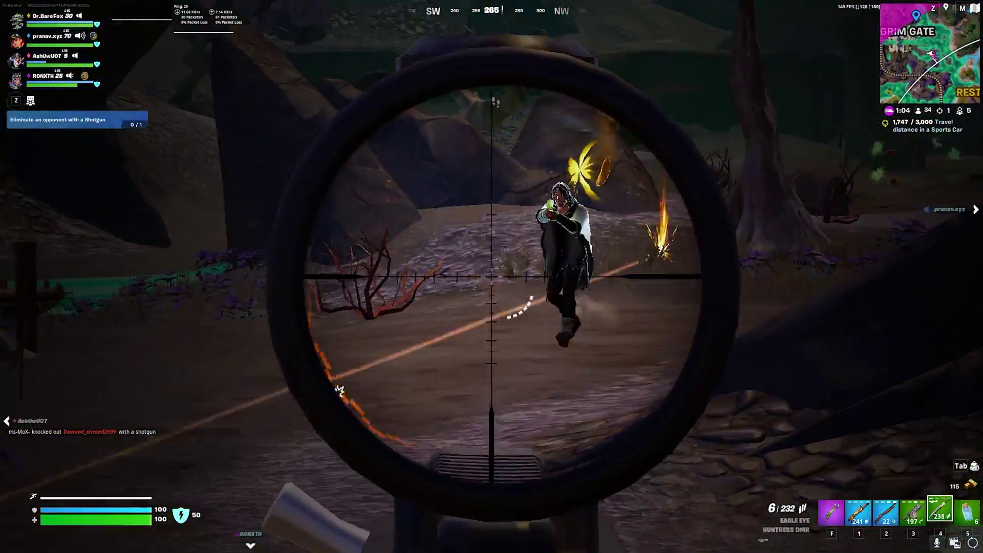
pyautogui.click(492, 277)
pyautogui.rightClick(491, 276)
pyautogui.click(492, 277)
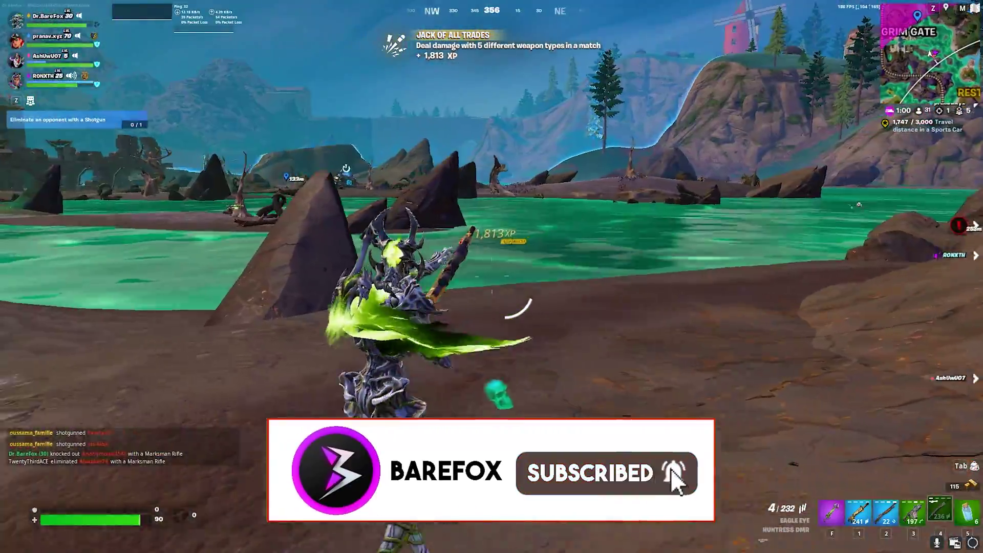
pyautogui.press('r')
# Step: Finish the enemy in the water, run toward teammates, and equip the slot-5 consumable
pyautogui.rightClick(491, 276)
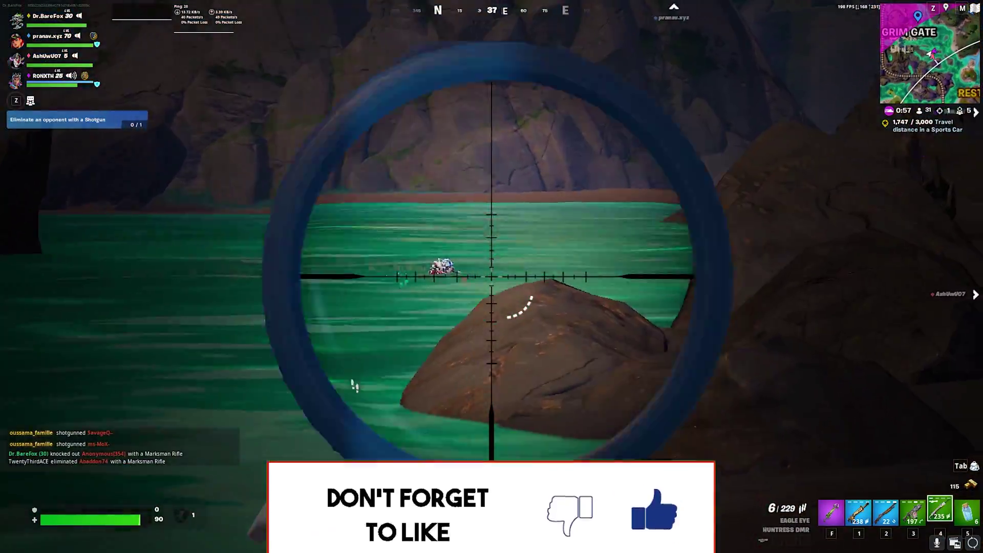
pyautogui.click(491, 277)
pyautogui.click(491, 276)
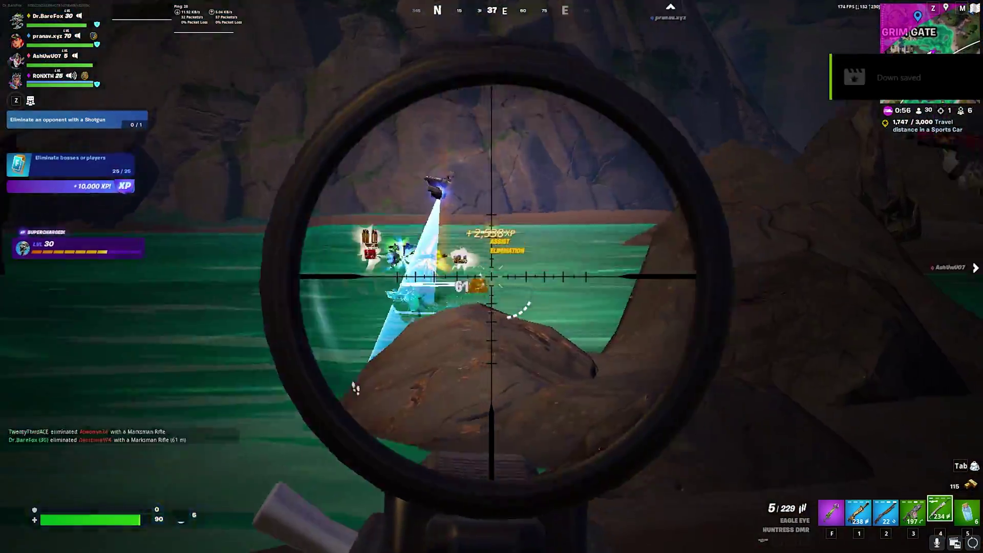
pyautogui.rightClick(491, 276)
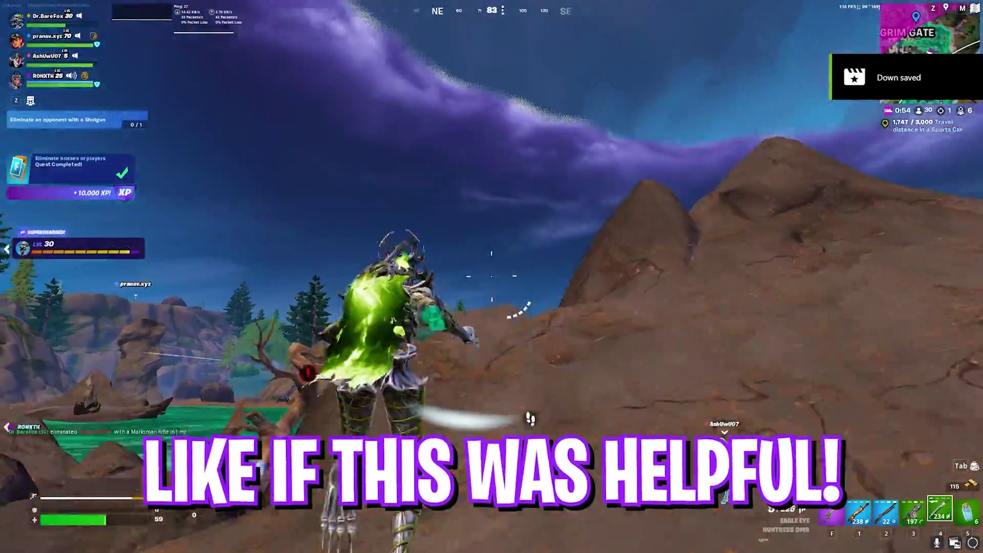
pyautogui.press('w')
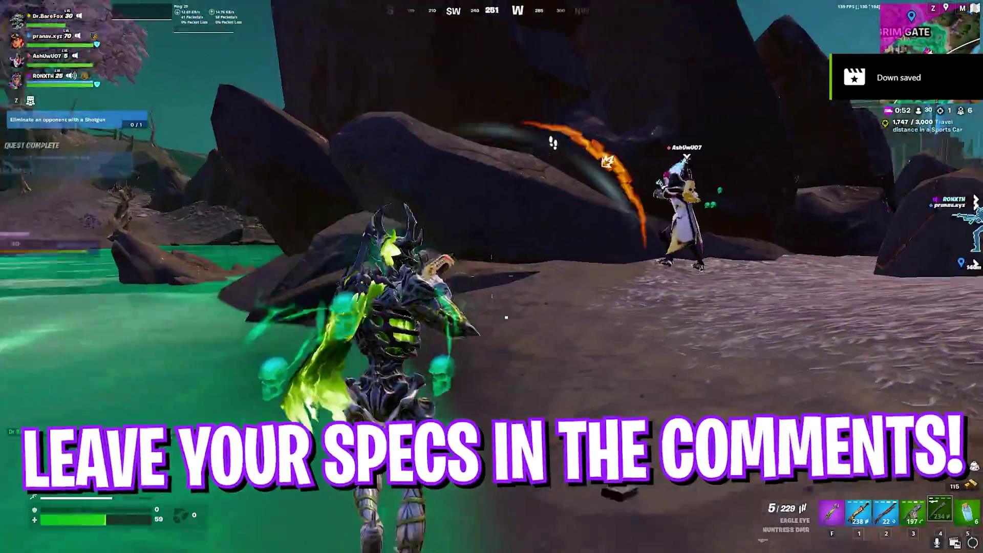
pyautogui.press('5')
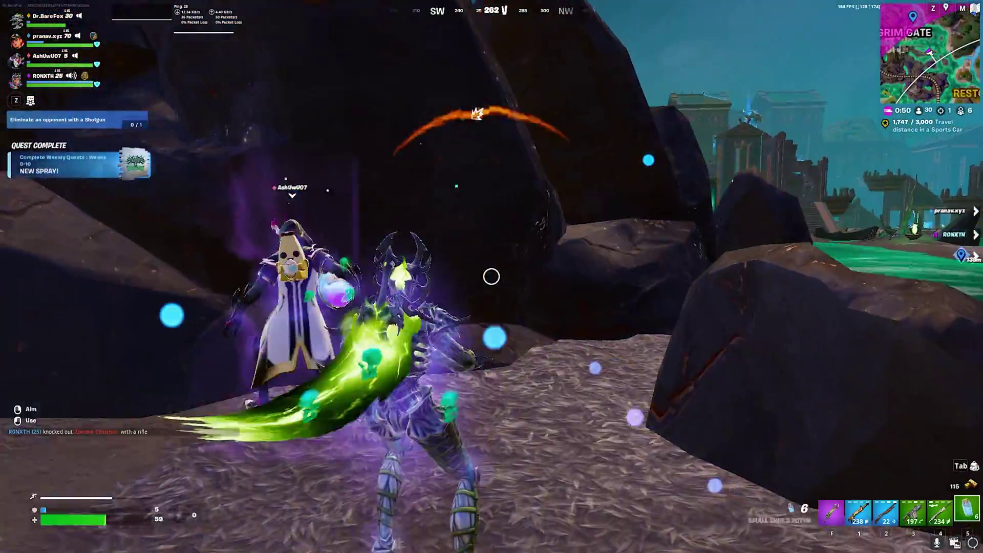